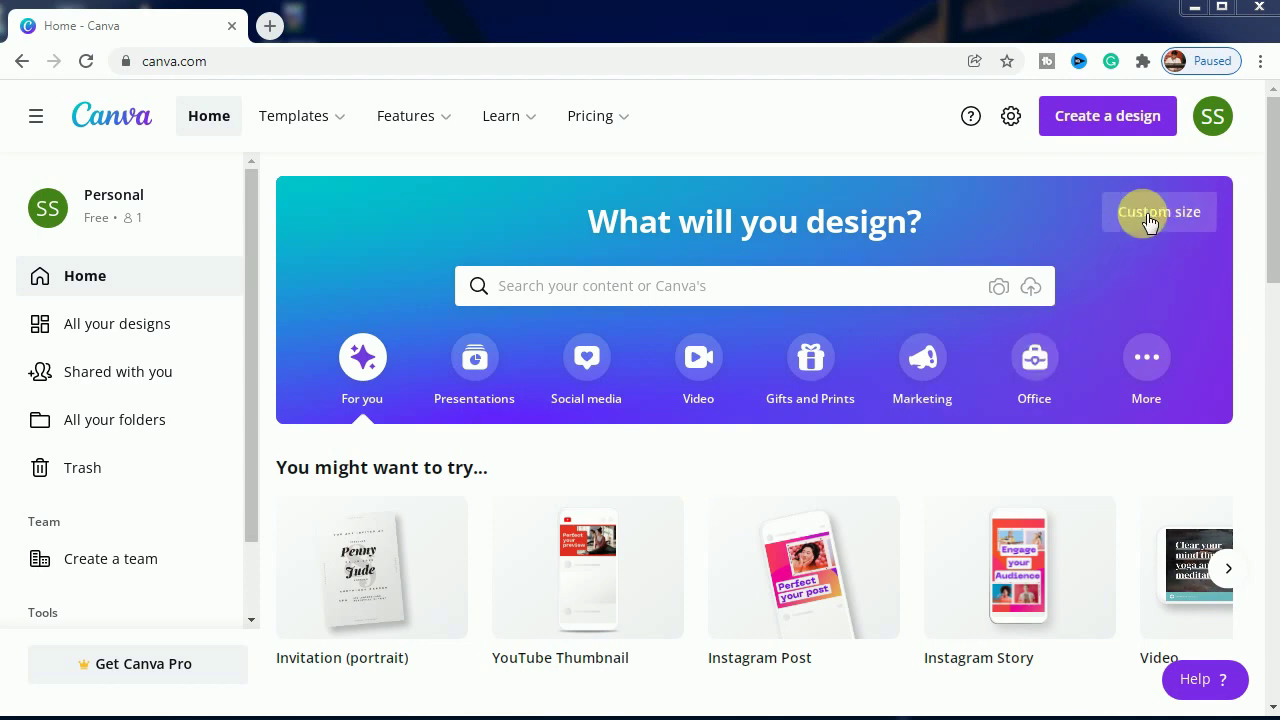
Create a new custom-size design 600 px wide by 800 px high.
click(1116, 220)
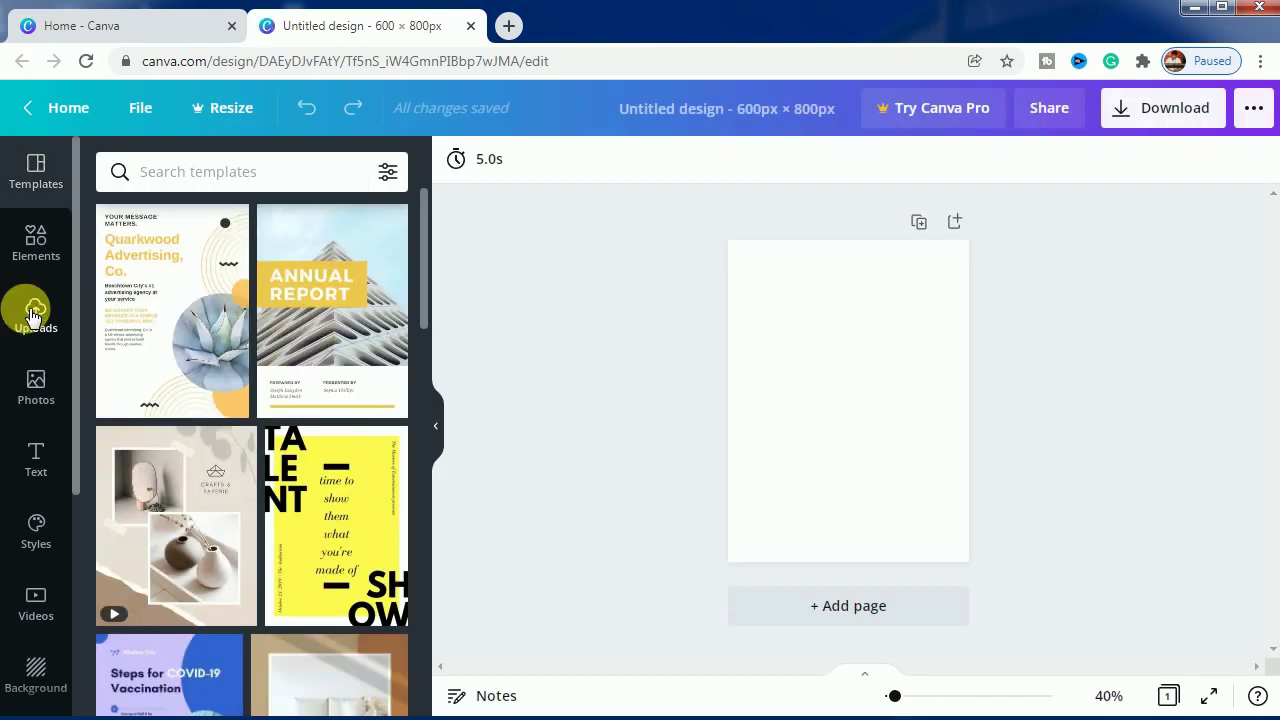
Add the uploaded woman-reading photo and stretch it 600 px wide across the page top.
click(30, 316)
click(224, 420)
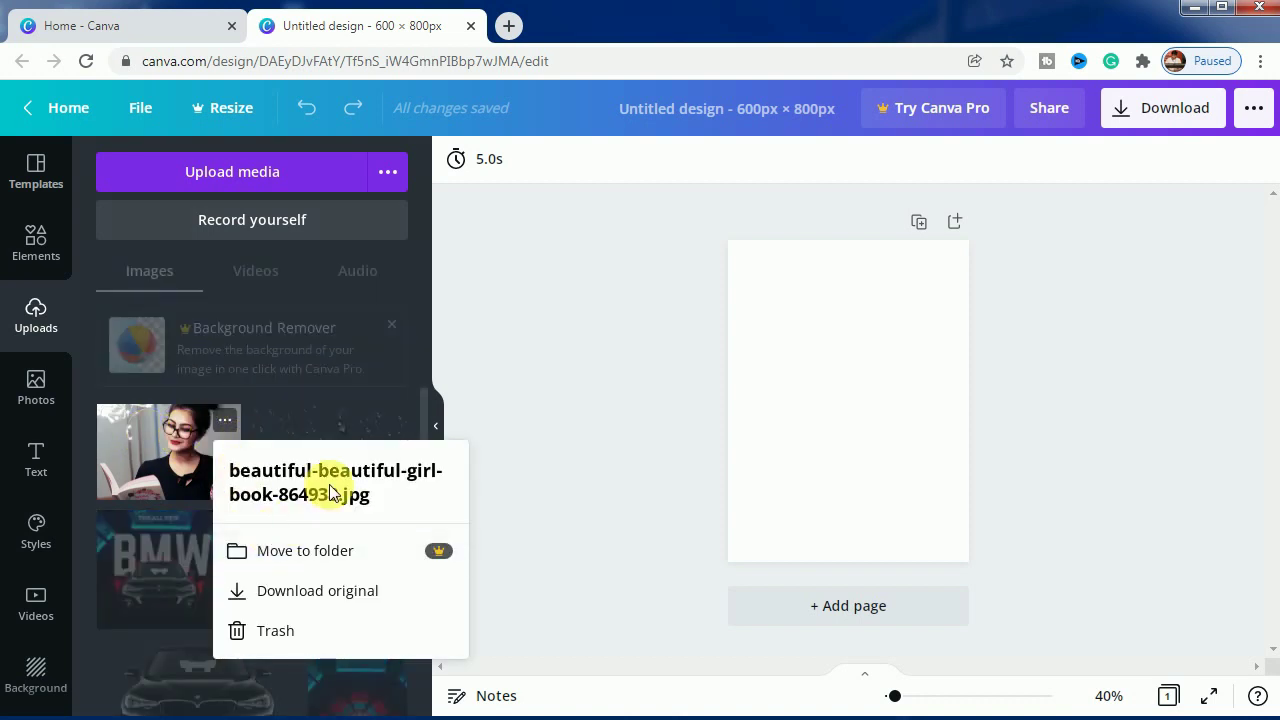
click(168, 452)
click(165, 456)
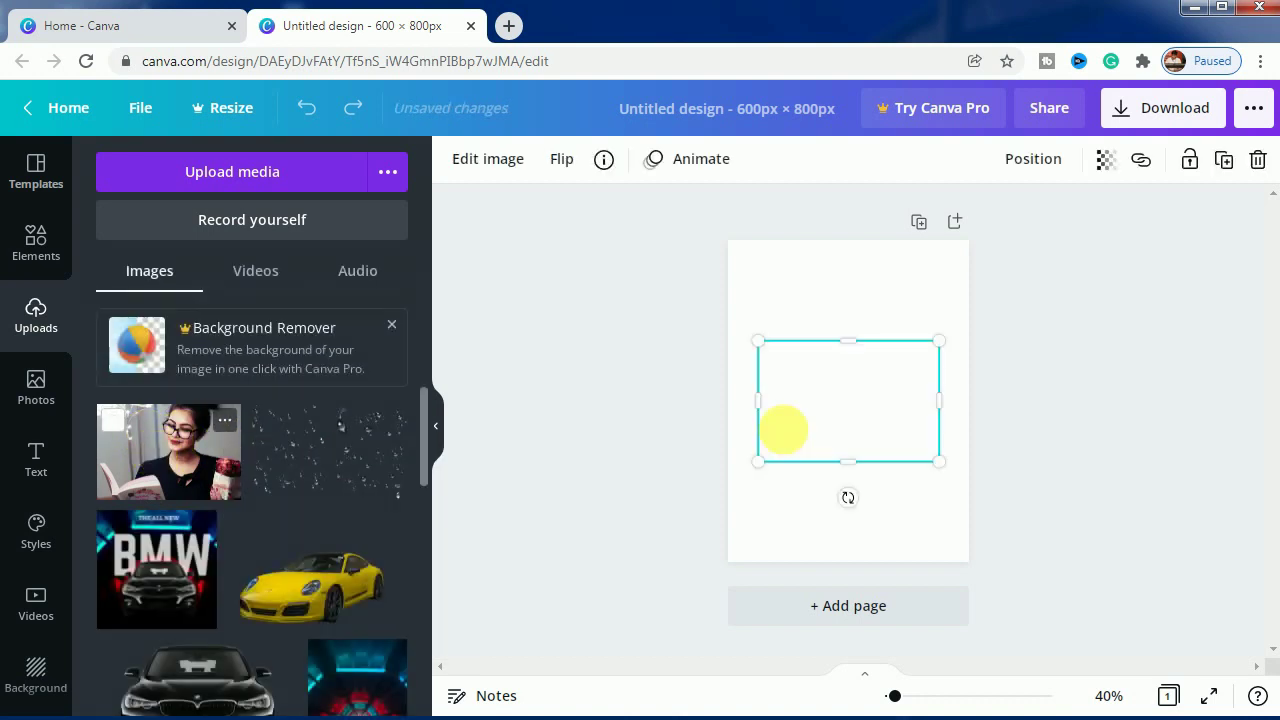
drag(822, 397, 794, 297)
drag(917, 371, 980, 408)
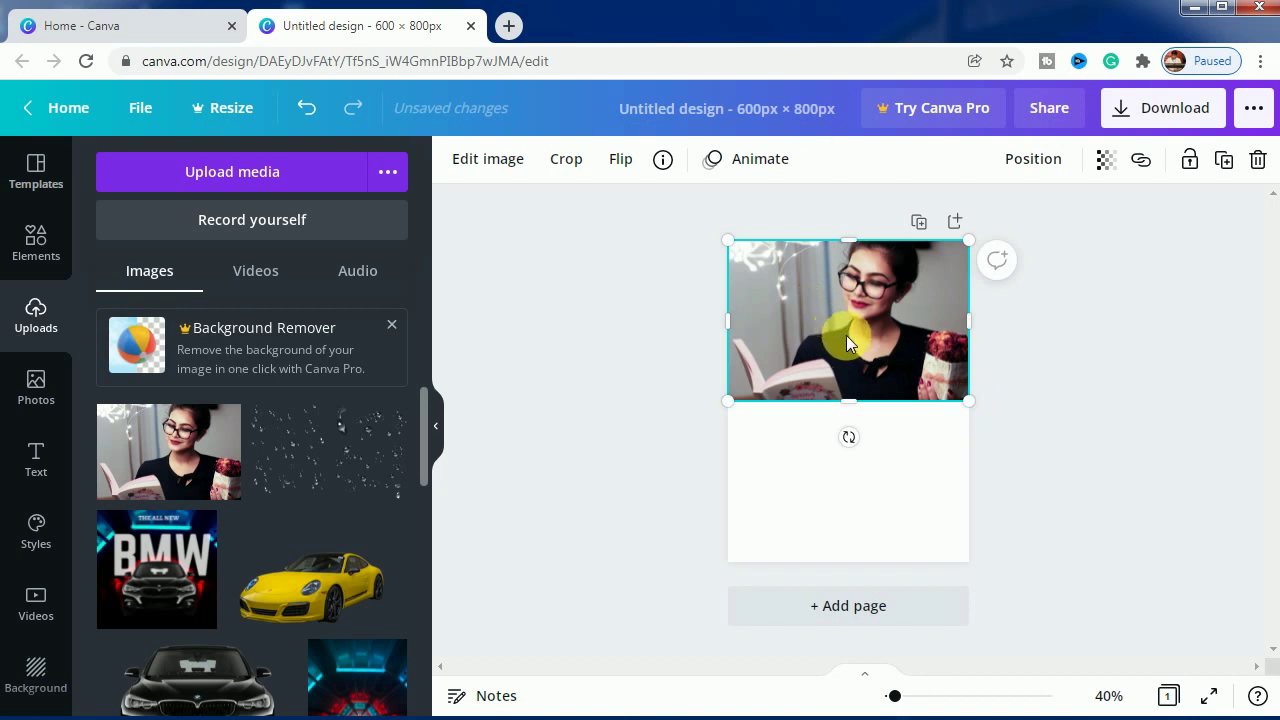
click(1094, 398)
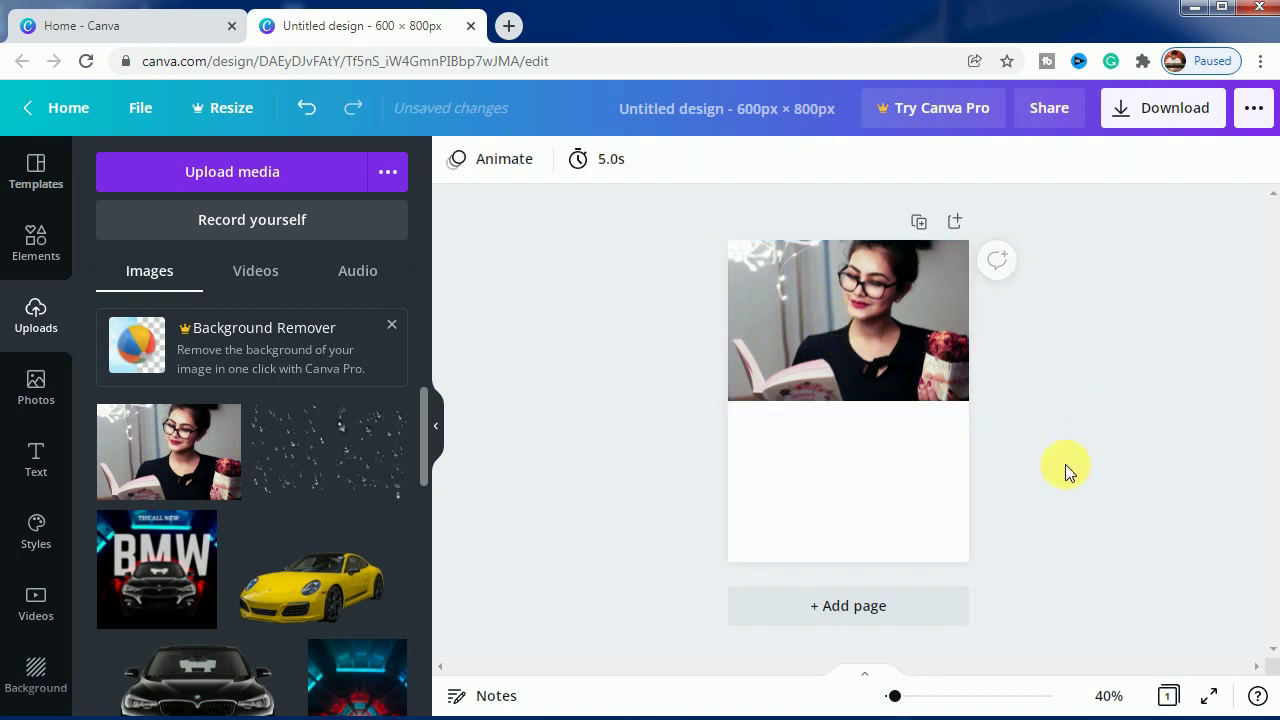
click(875, 337)
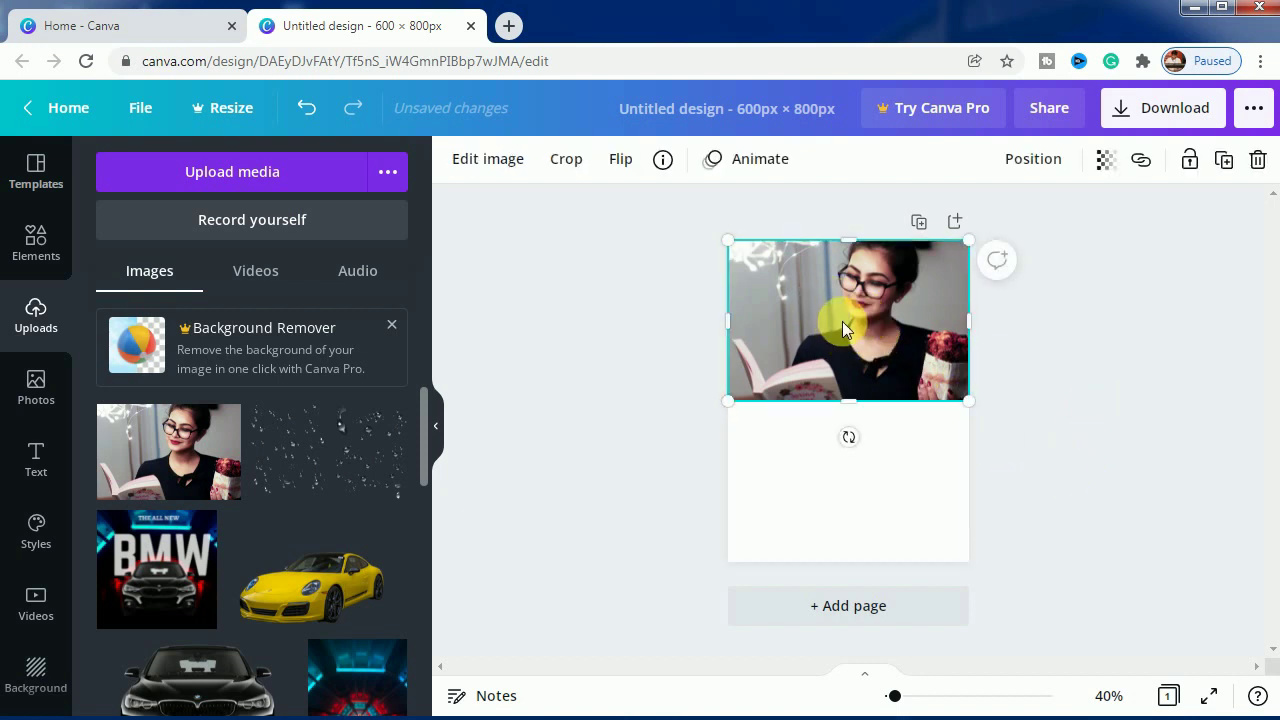
Duplicate the photo, move the copy below the original, and flip it vertically.
click(1223, 160)
drag(894, 311, 866, 473)
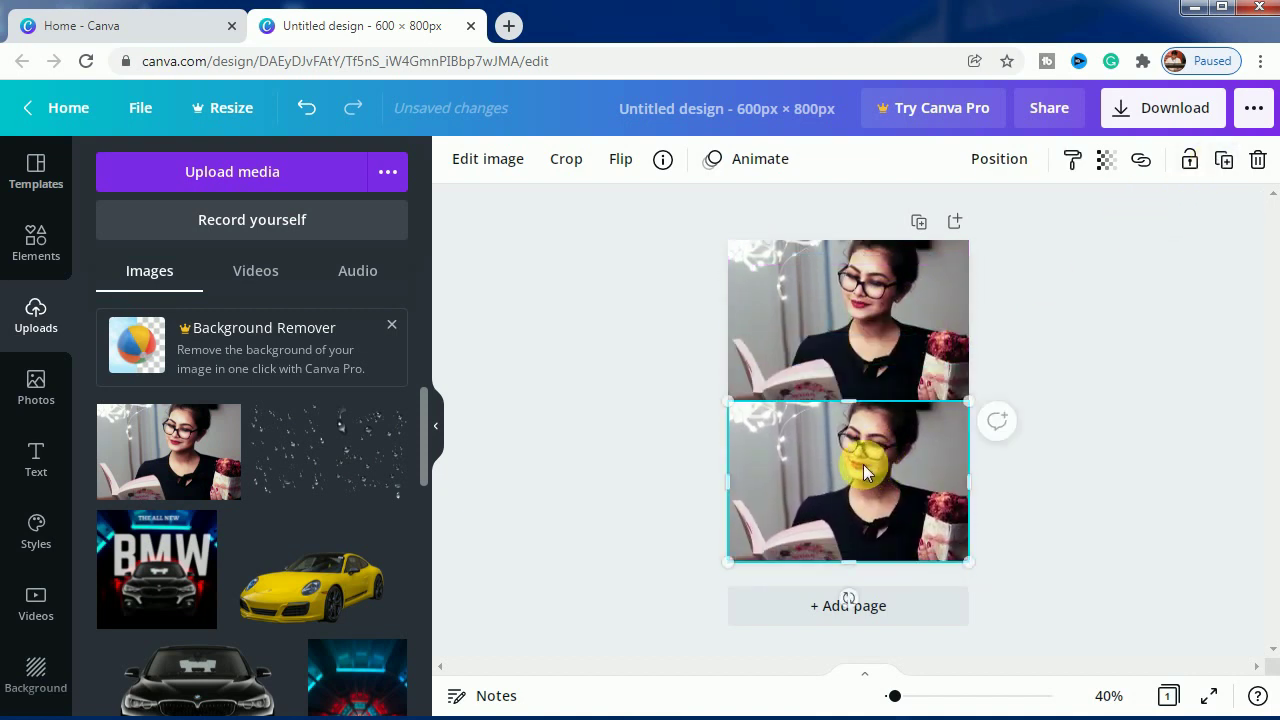
click(618, 160)
click(653, 258)
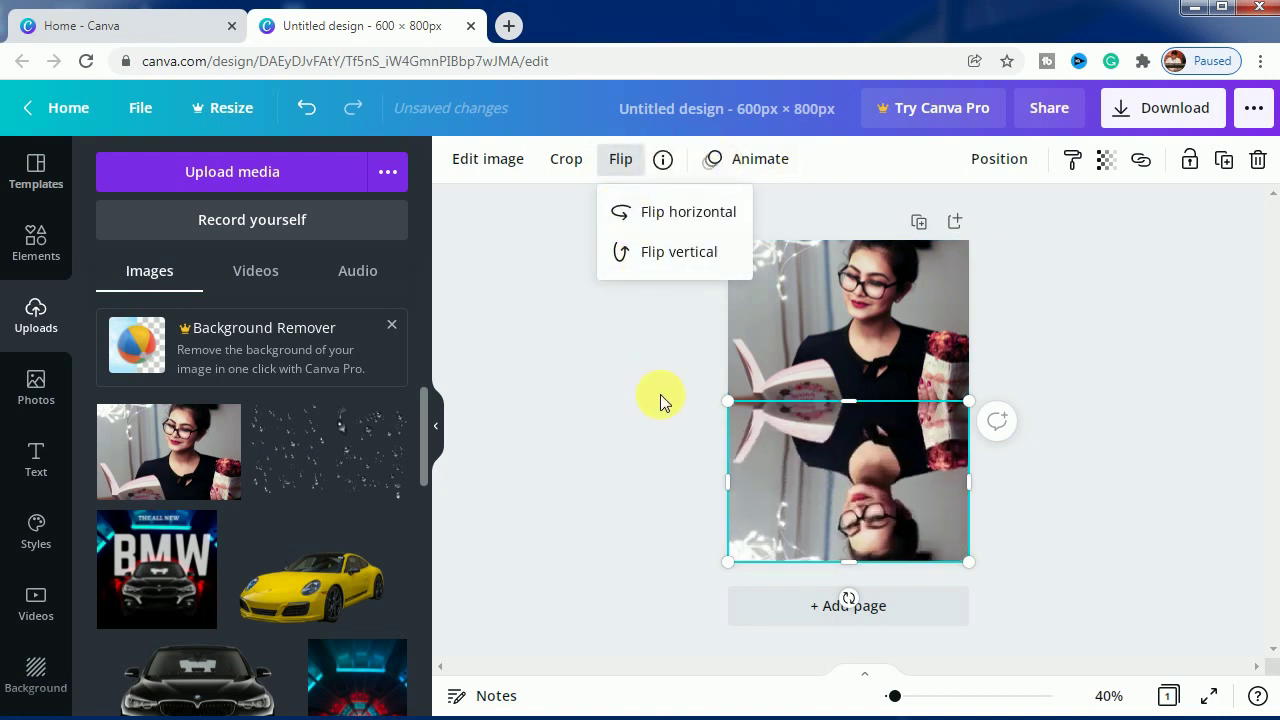
click(620, 403)
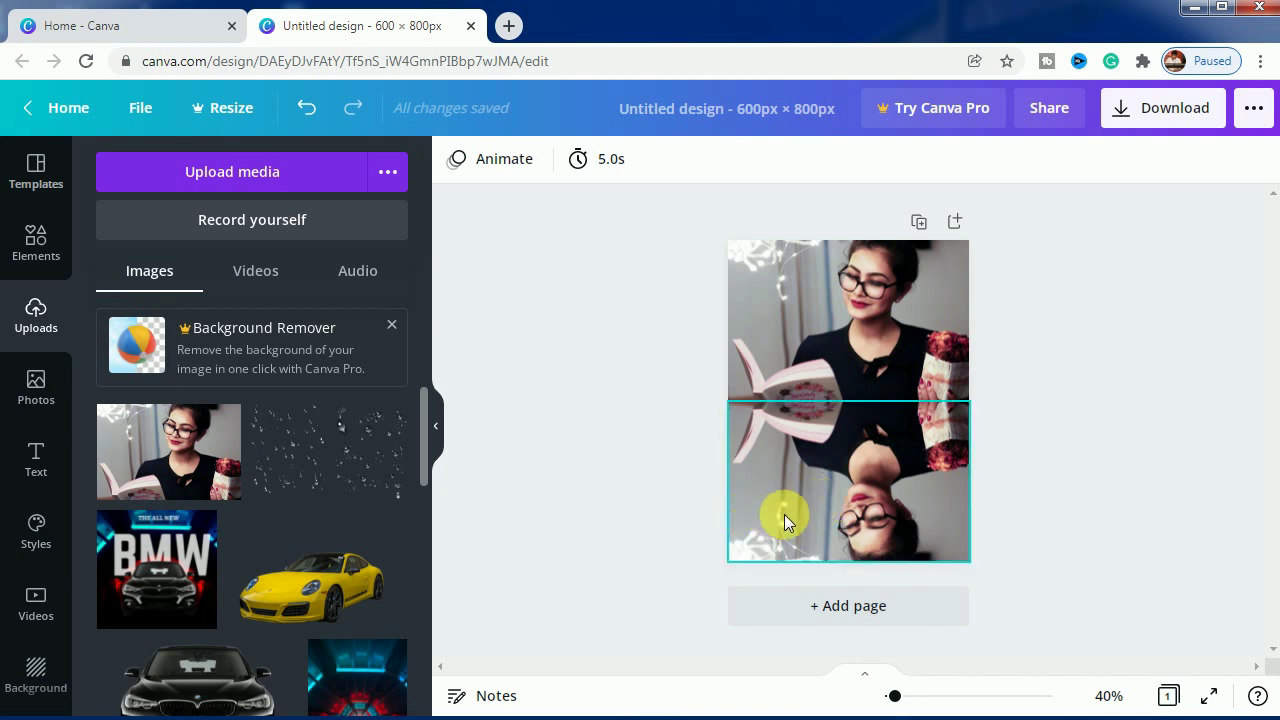
Give the lower flipped image a Blur adjustment of 20.
click(757, 506)
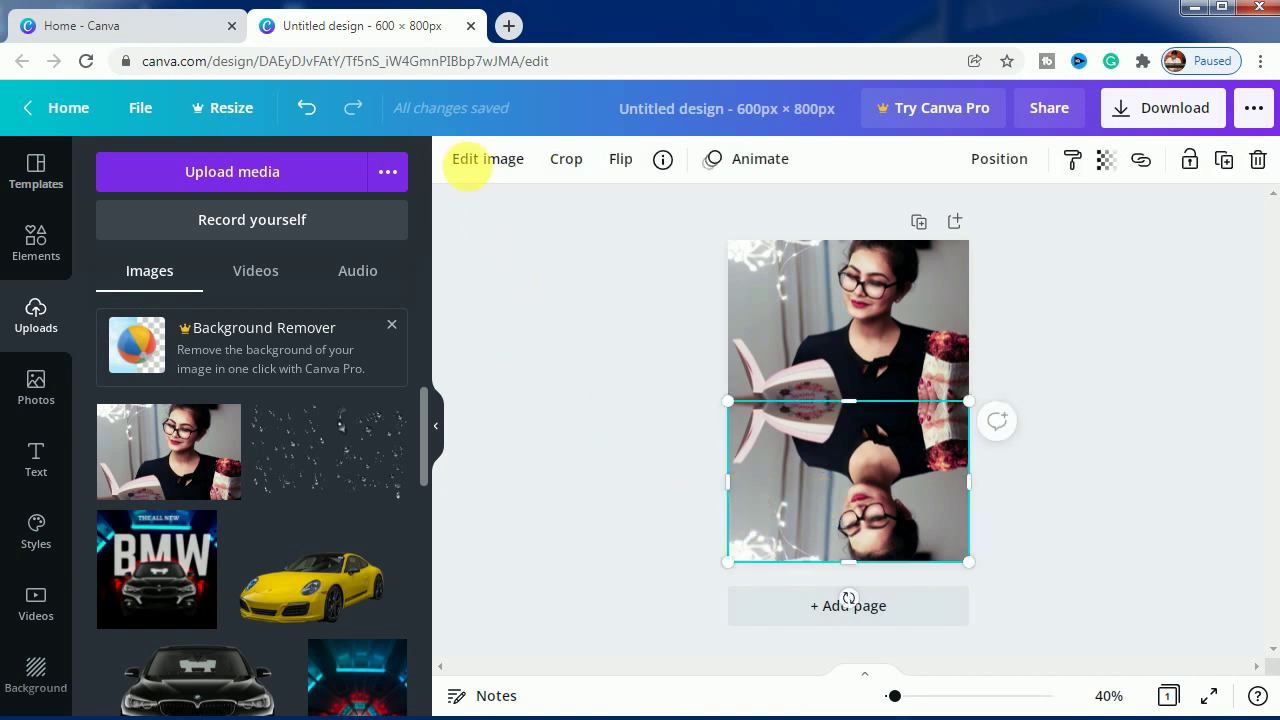
click(470, 160)
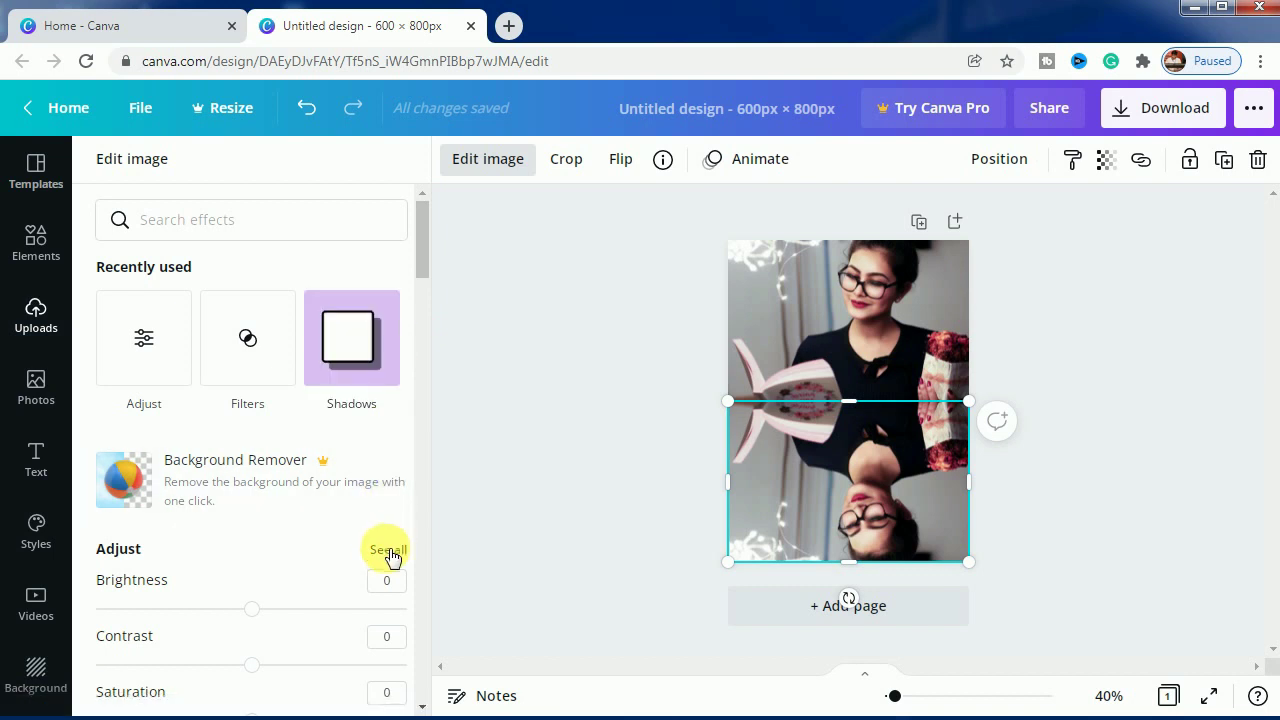
click(388, 551)
scroll(329, 534, down, 2)
drag(263, 373, 288, 372)
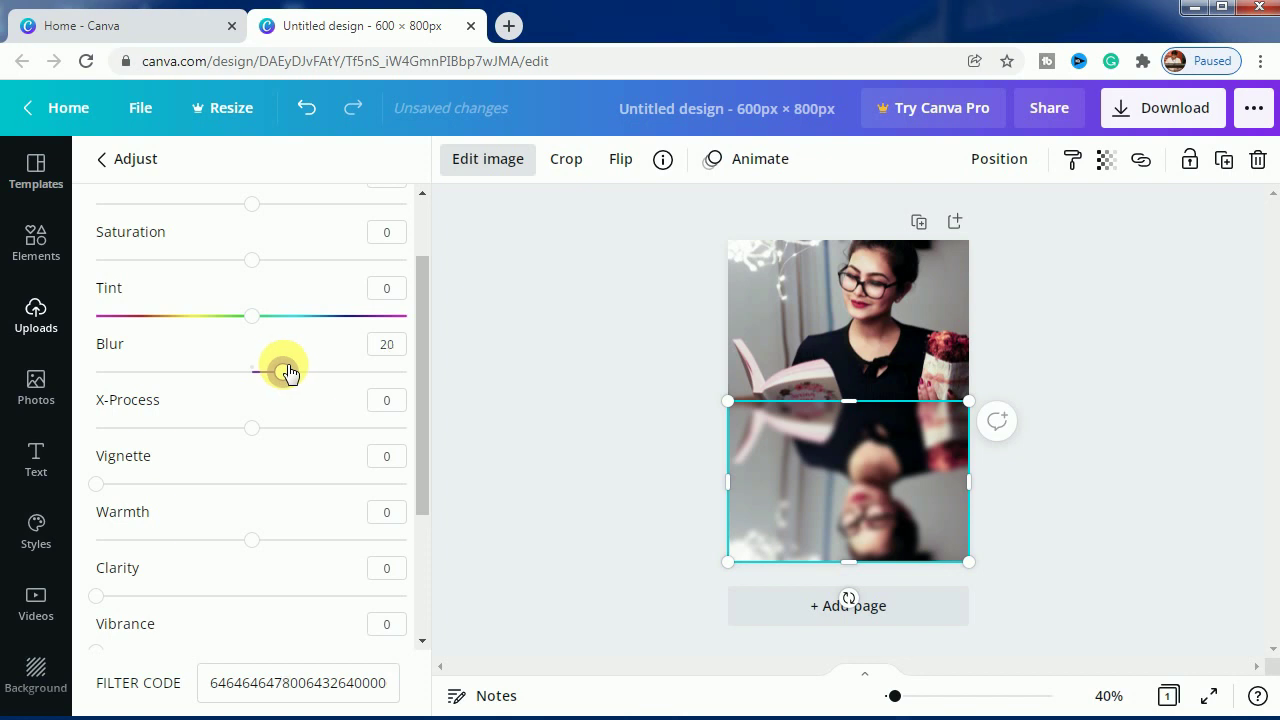
click(551, 474)
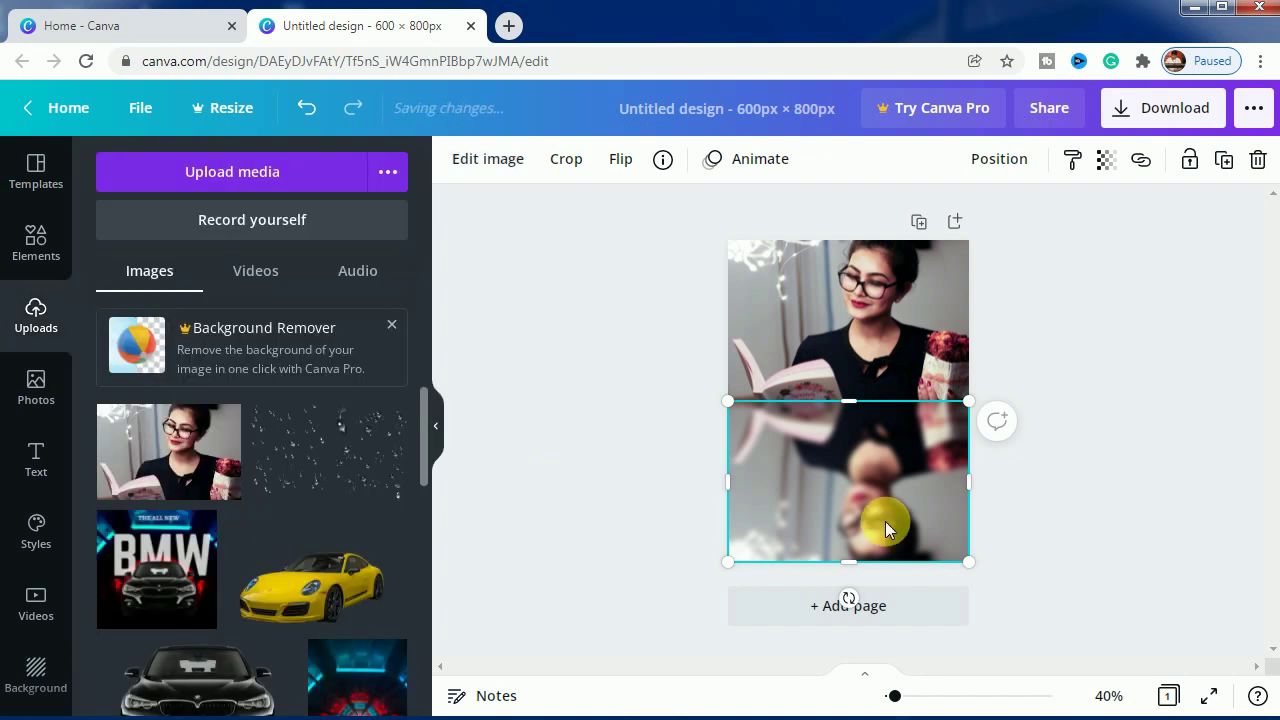
Lower the blurred reflection's transparency from 100 to 80.
click(1106, 159)
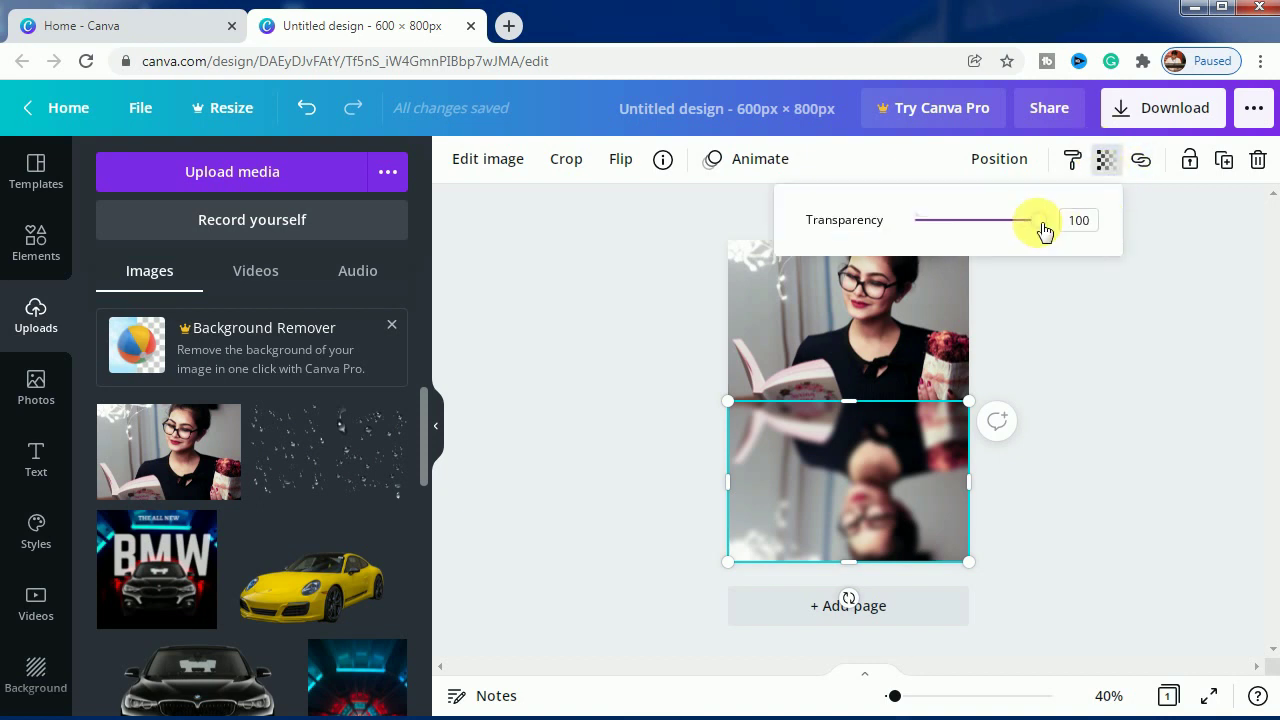
mouse_move(1043, 230)
mouse_down()
mouse_move(1005, 229)
mouse_move(1020, 229)
mouse_up()
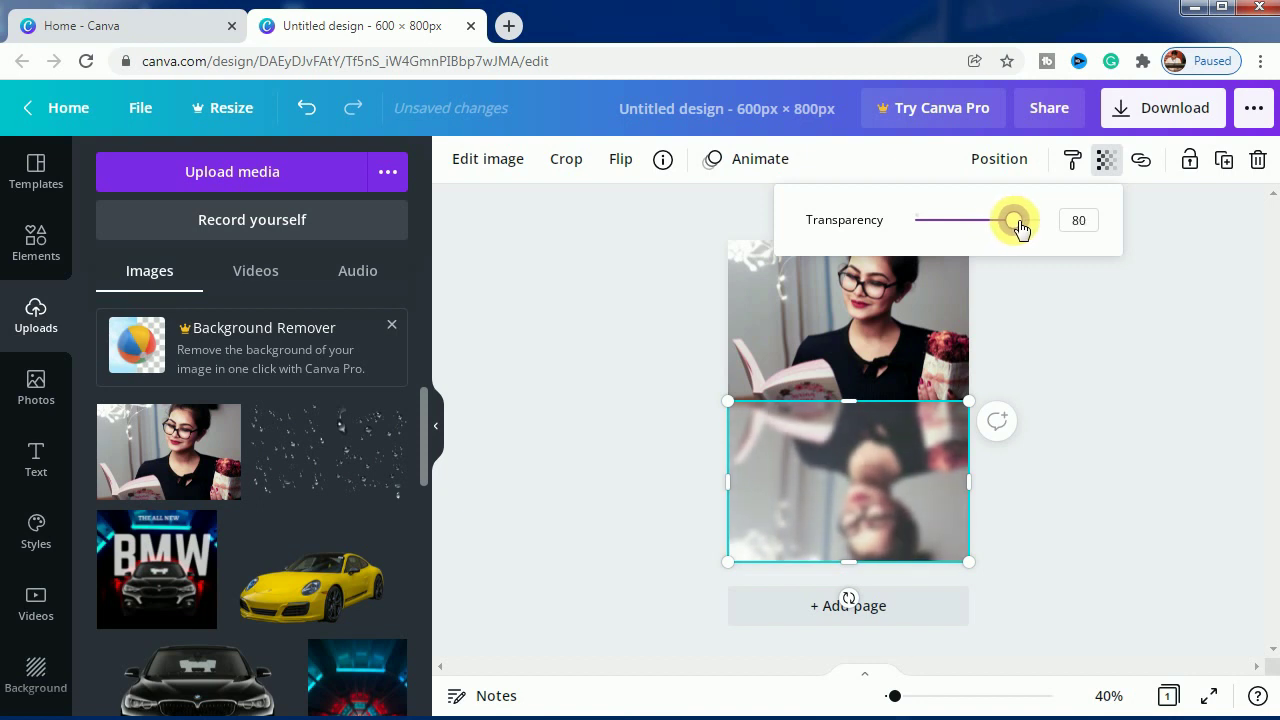
click(1091, 479)
click(1067, 562)
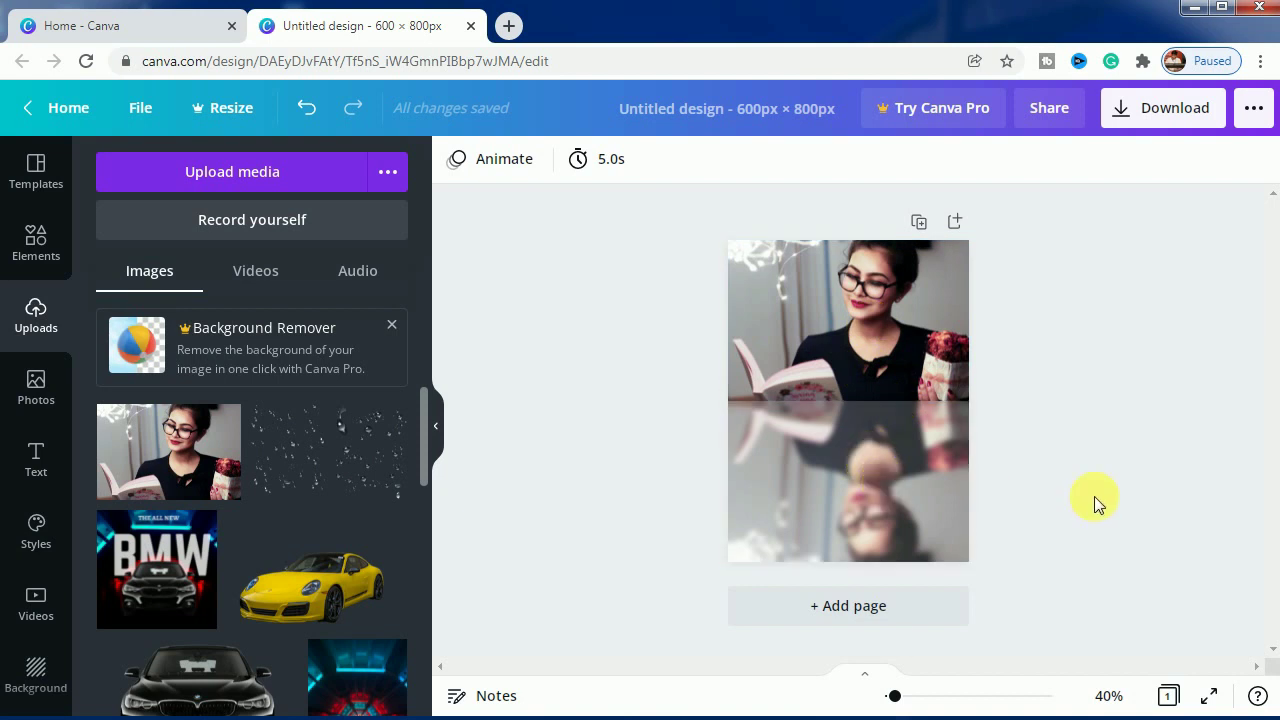
Find a 'shadow' element and place it across the seam between photo and reflection.
click(36, 240)
click(245, 172)
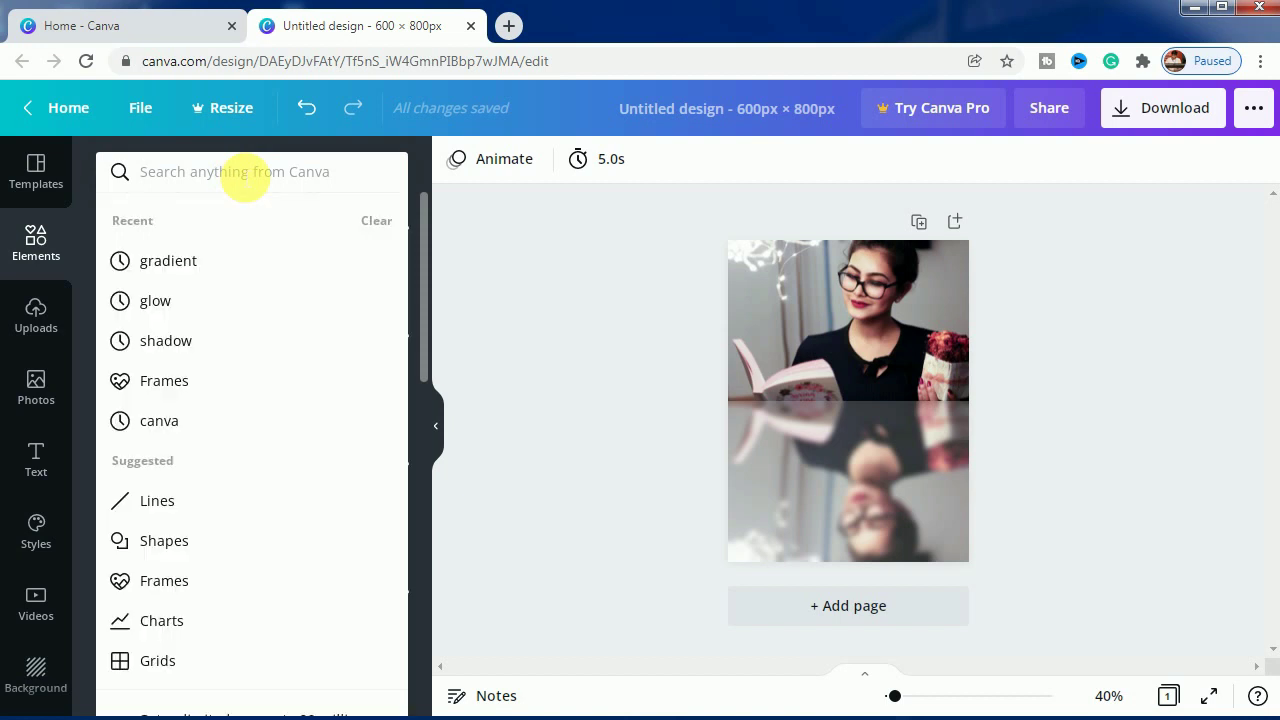
click(182, 342)
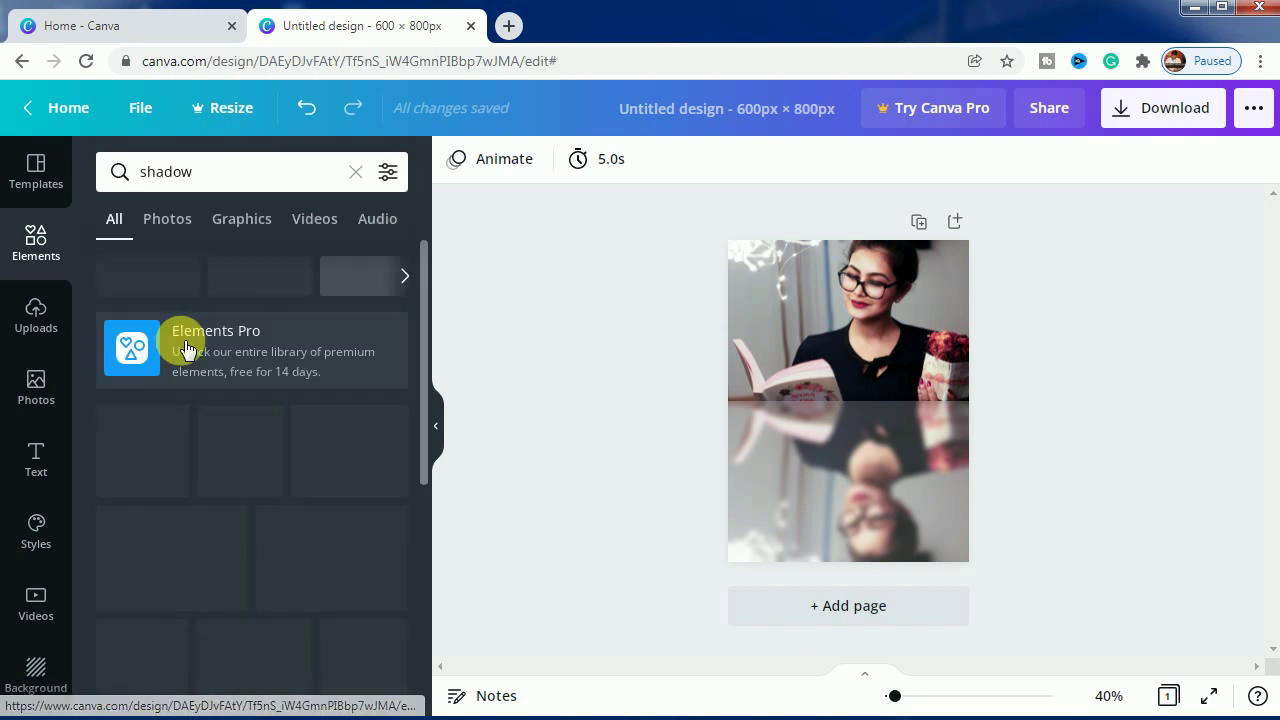
scroll(200, 438, down, 2)
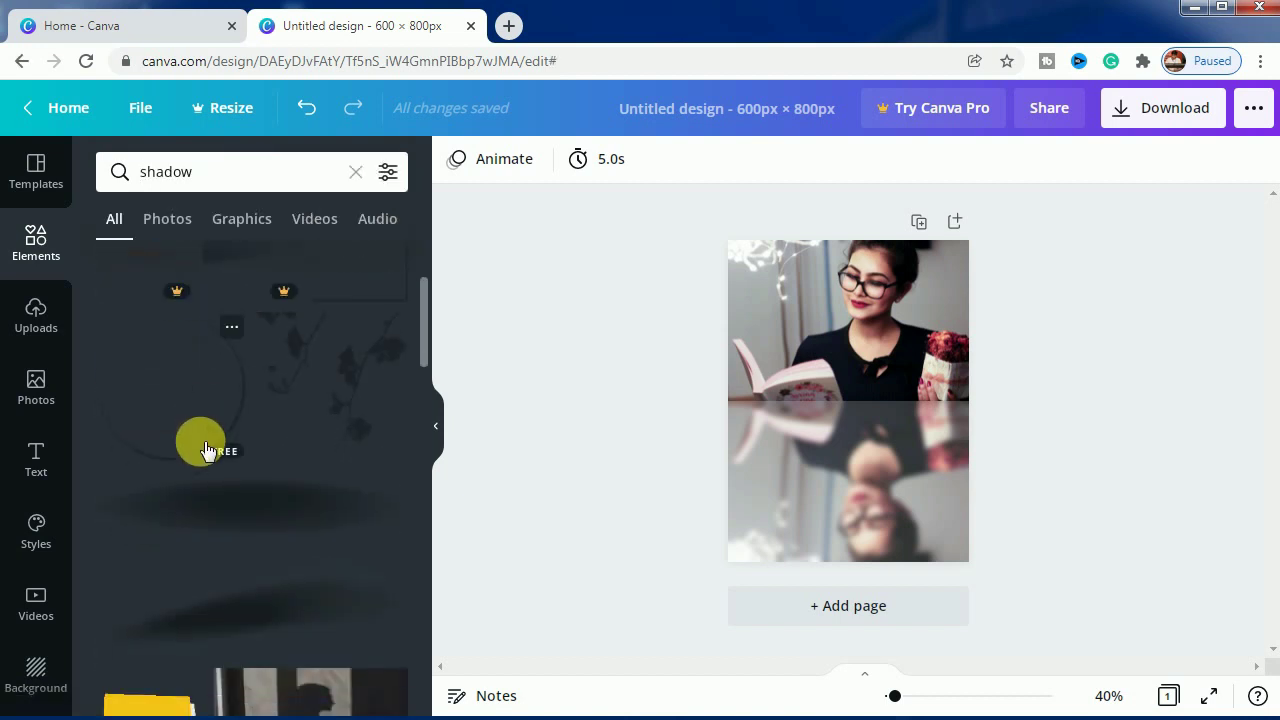
click(247, 510)
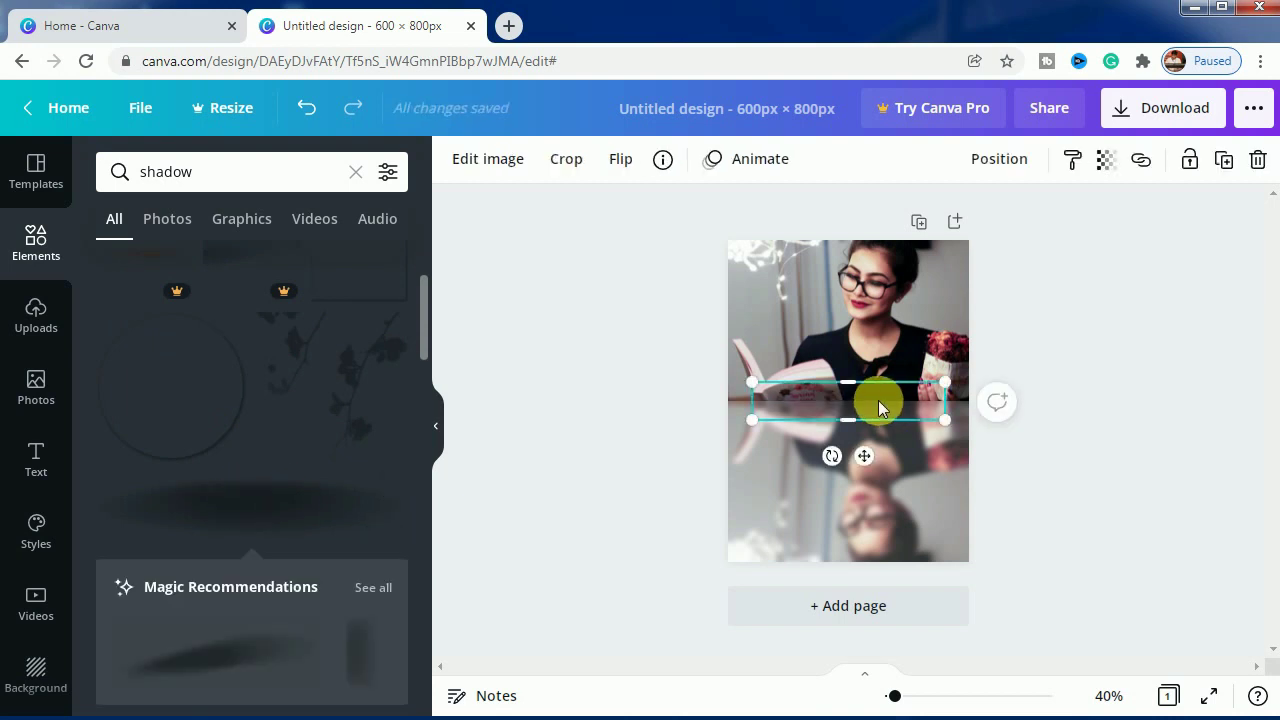
drag(876, 429, 853, 401)
click(1078, 484)
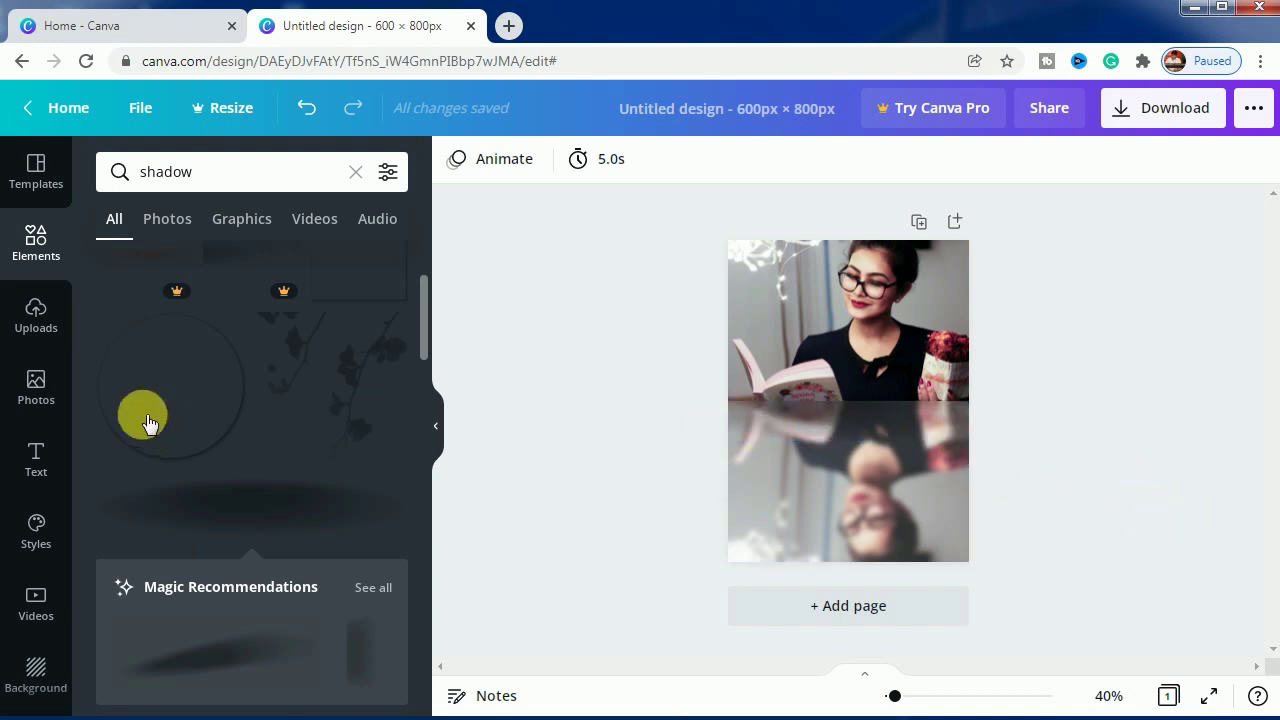
click(40, 316)
mouse_move(300, 468)
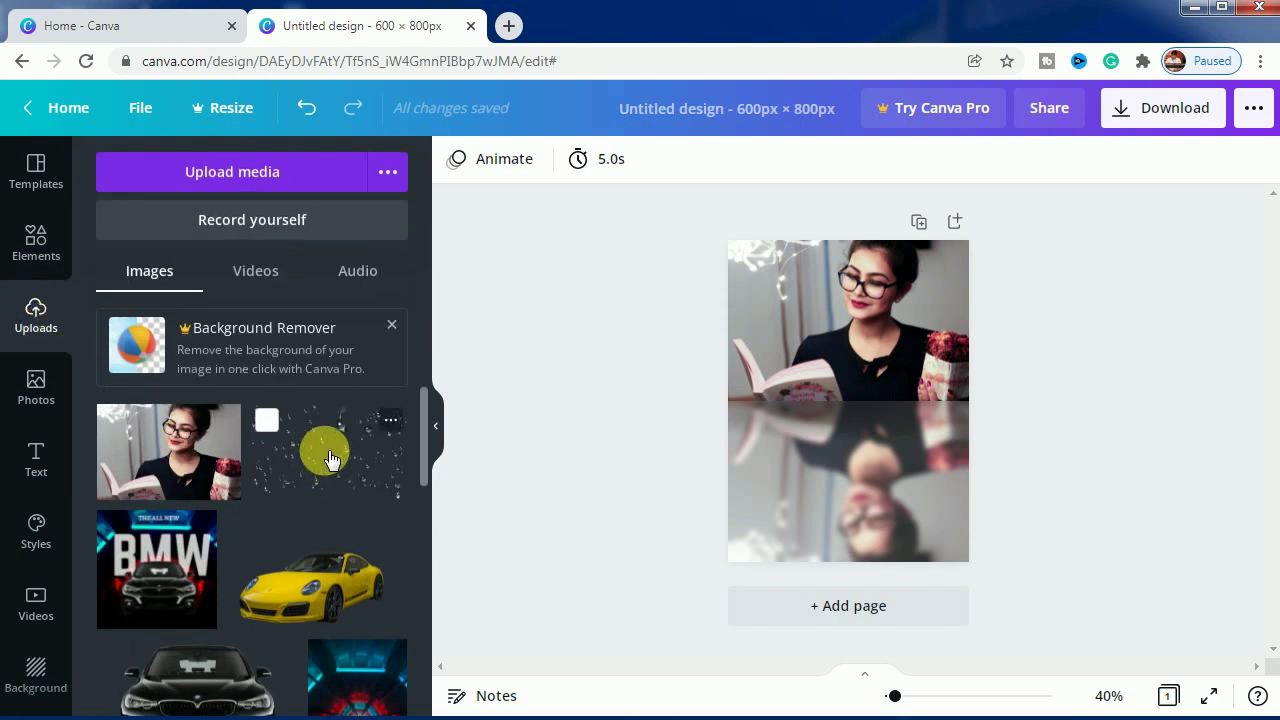
Add the water-droplet upload at the reflection's left edge, shrunk to about 323 × 200.
click(325, 455)
drag(872, 408, 877, 490)
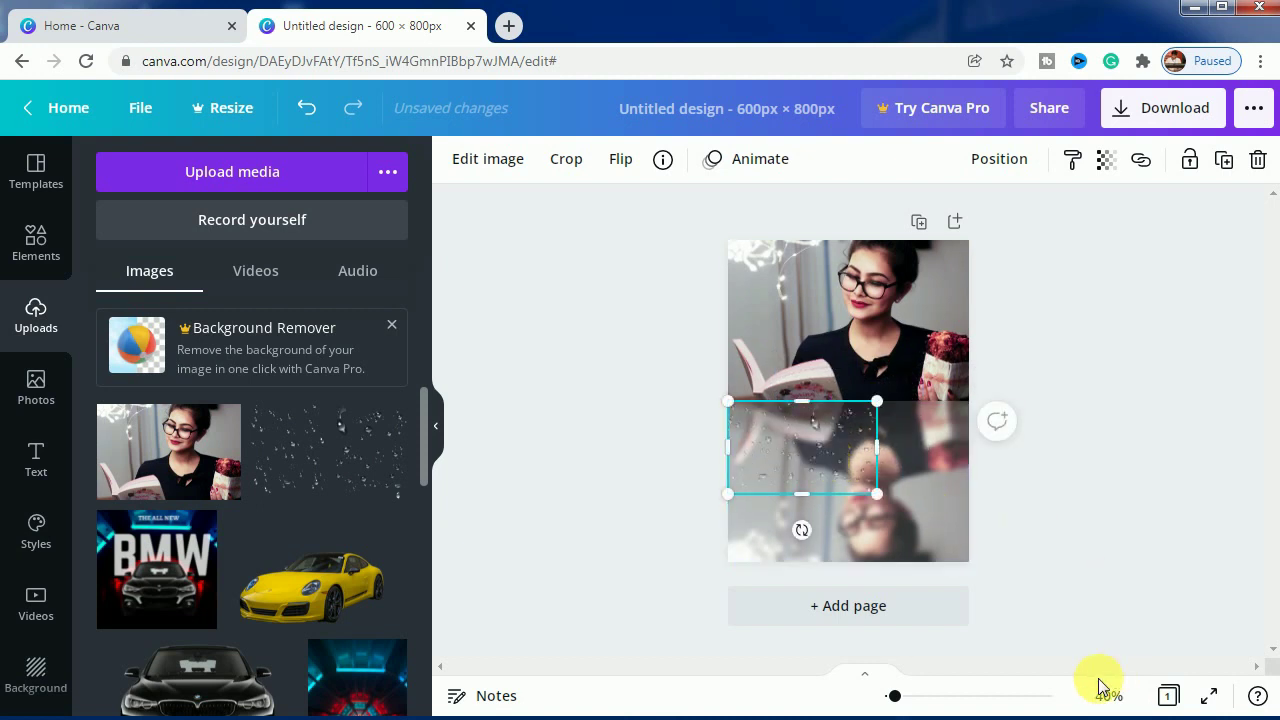
mouse_move(894, 694)
mouse_down()
mouse_move(912, 700)
mouse_move(901, 697)
mouse_up()
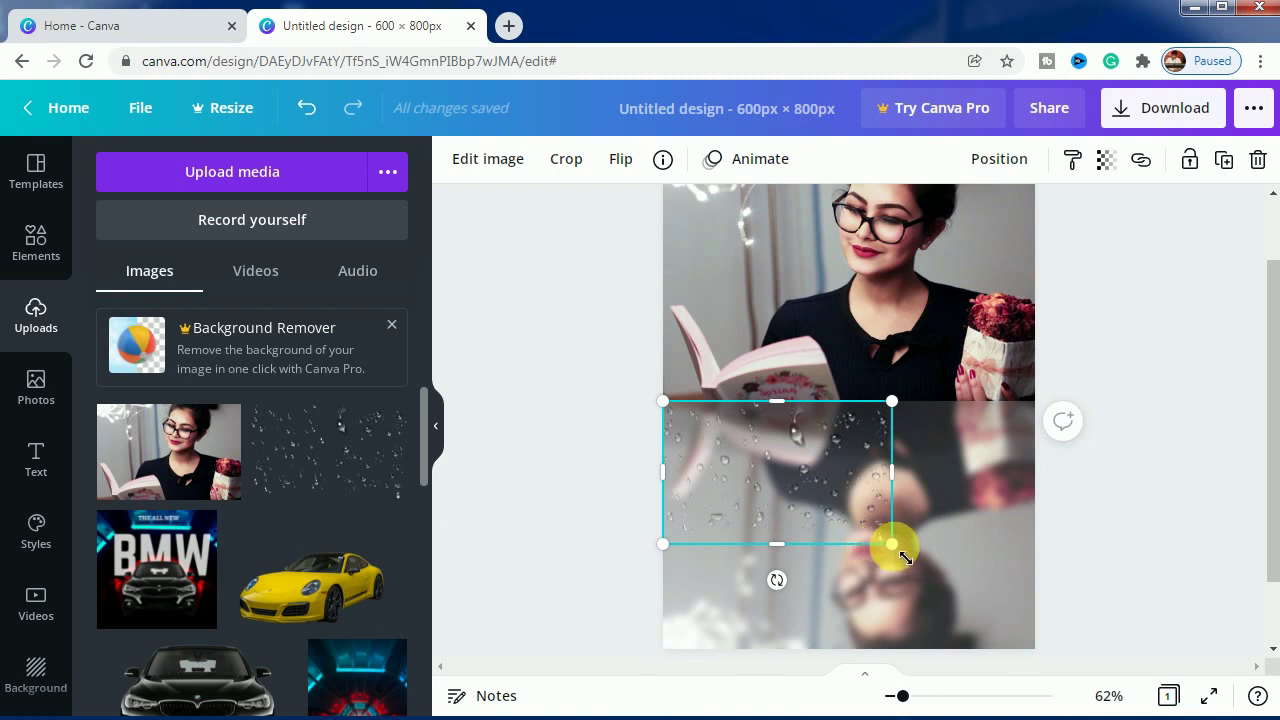
mouse_move(904, 556)
mouse_down()
mouse_move(875, 541)
mouse_move(890, 549)
mouse_up()
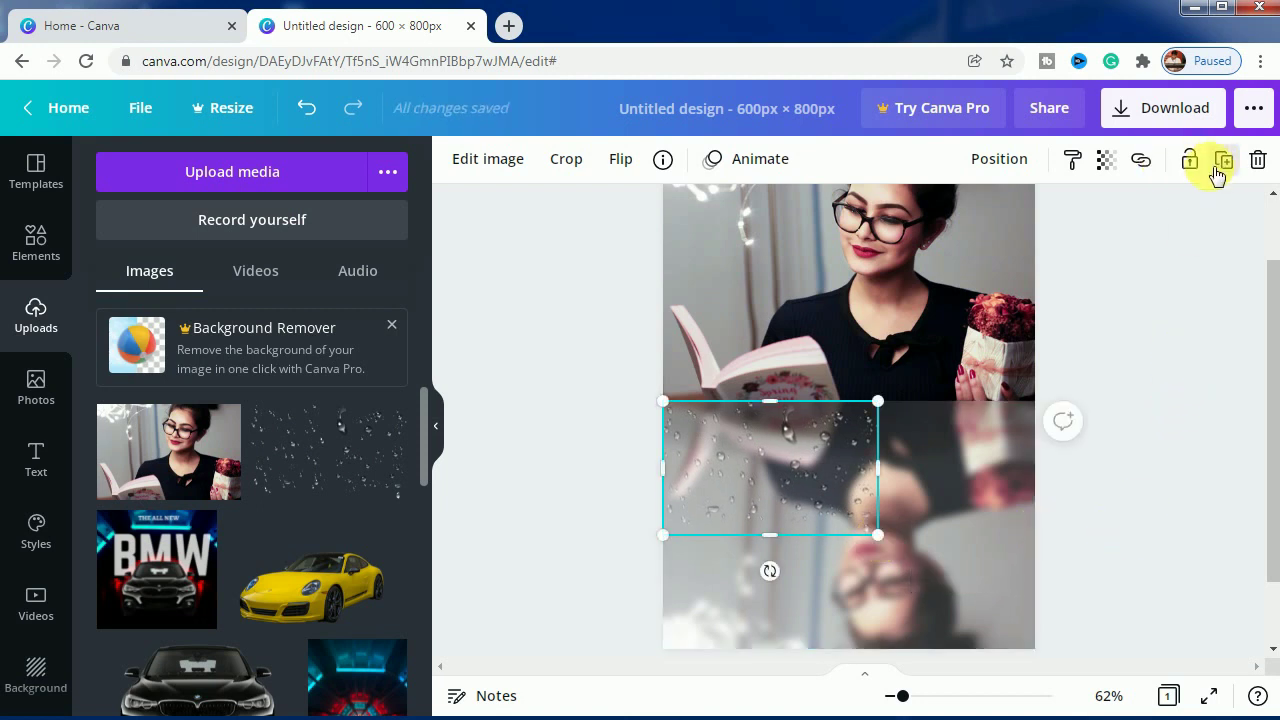
Move the droplet overlay to the reflection's right, keeping it inside the page edge.
drag(795, 478, 1022, 504)
click(1144, 545)
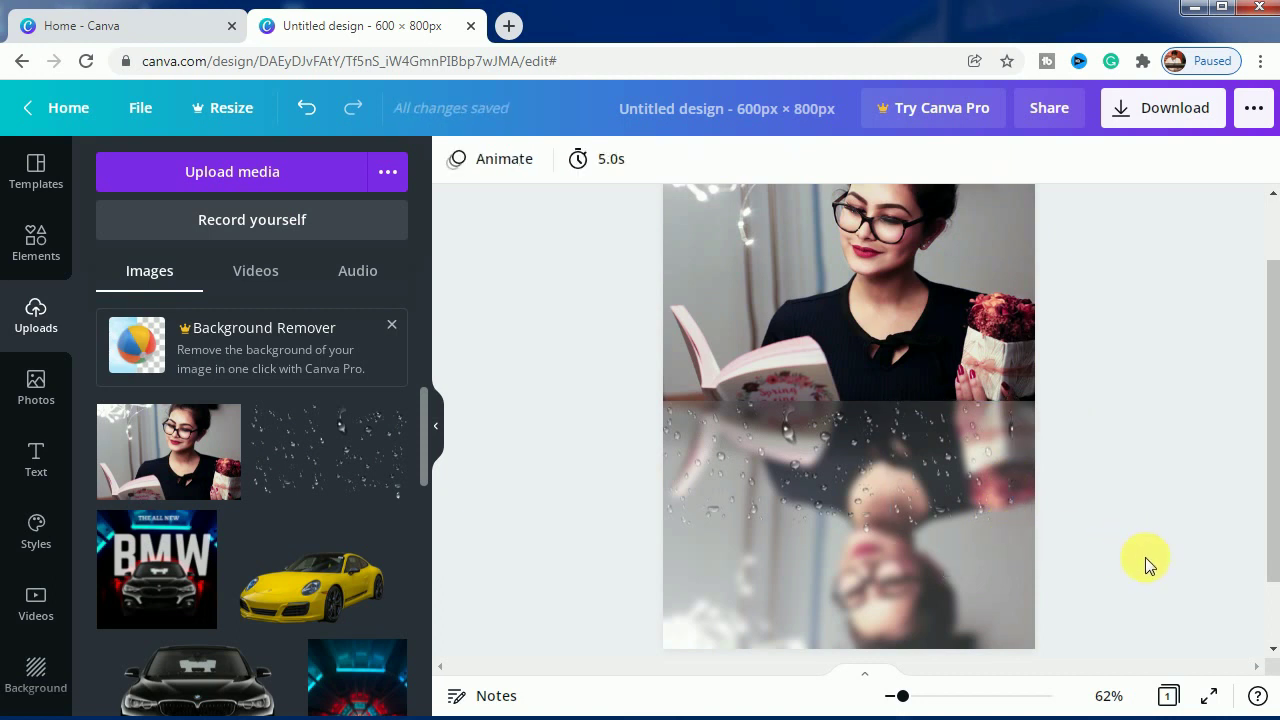
click(994, 487)
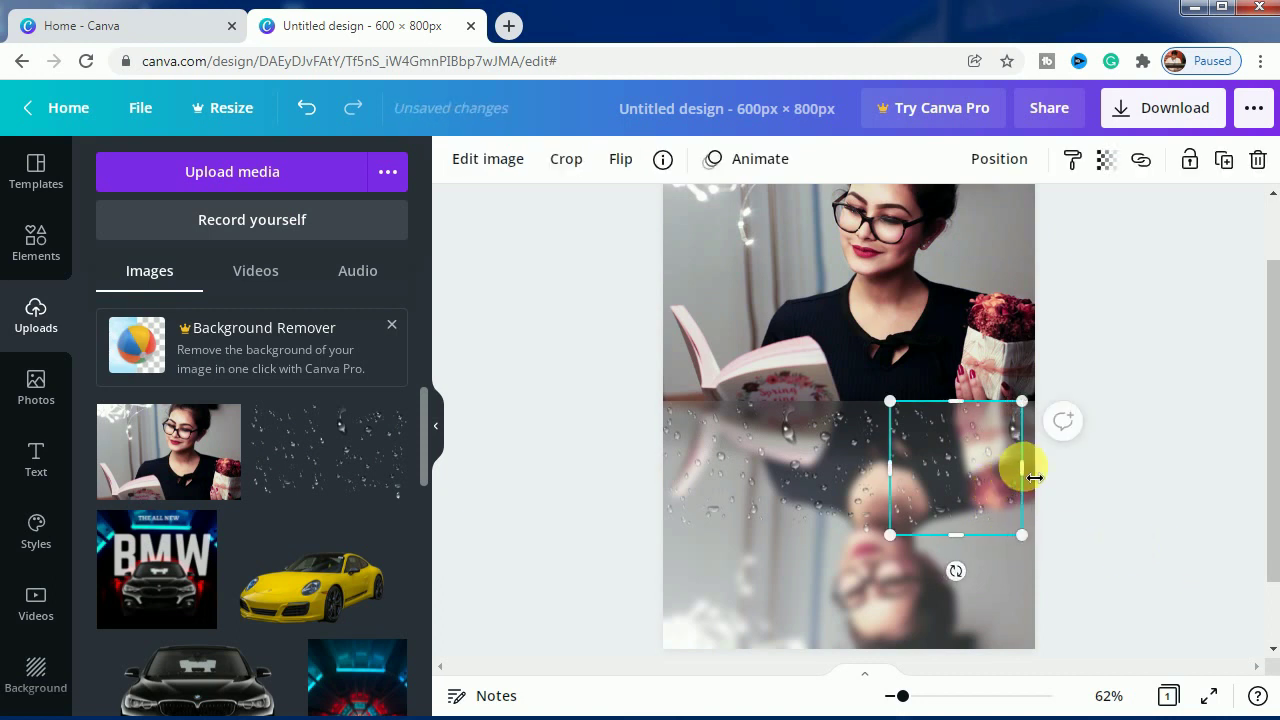
mouse_move(1020, 466)
mouse_down()
mouse_move(1032, 468)
mouse_move(1010, 471)
mouse_up()
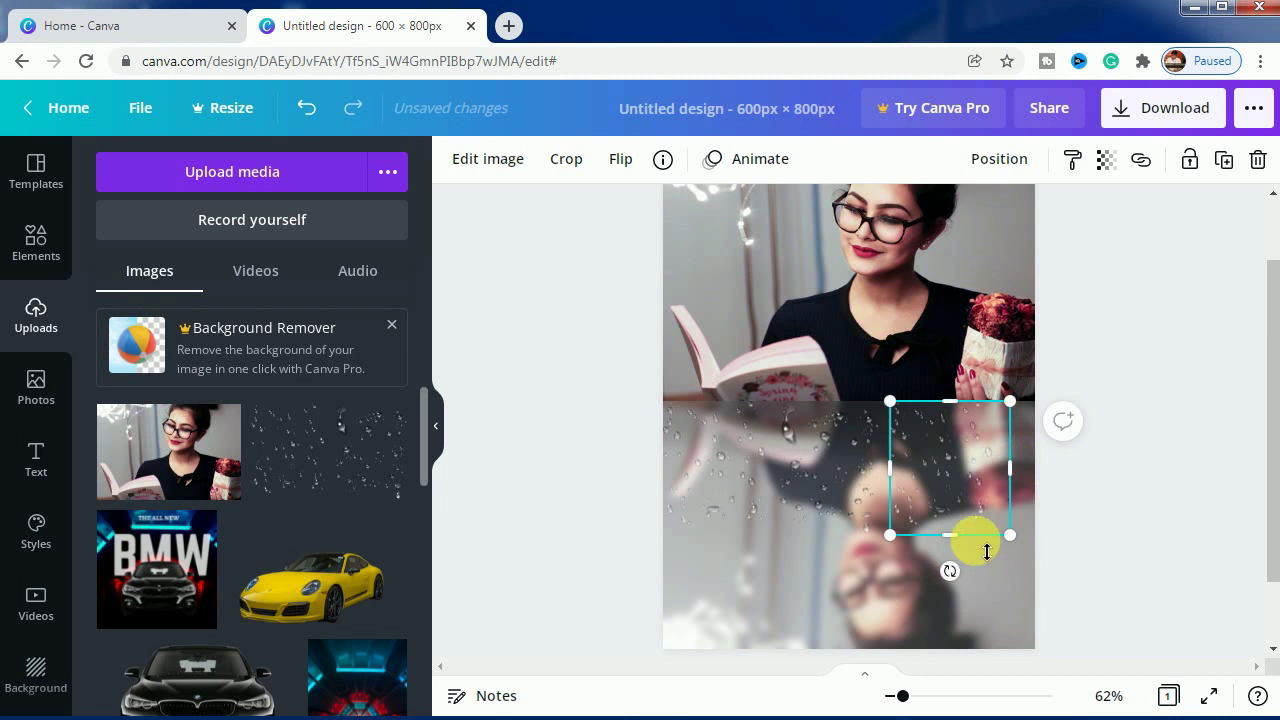
click(561, 484)
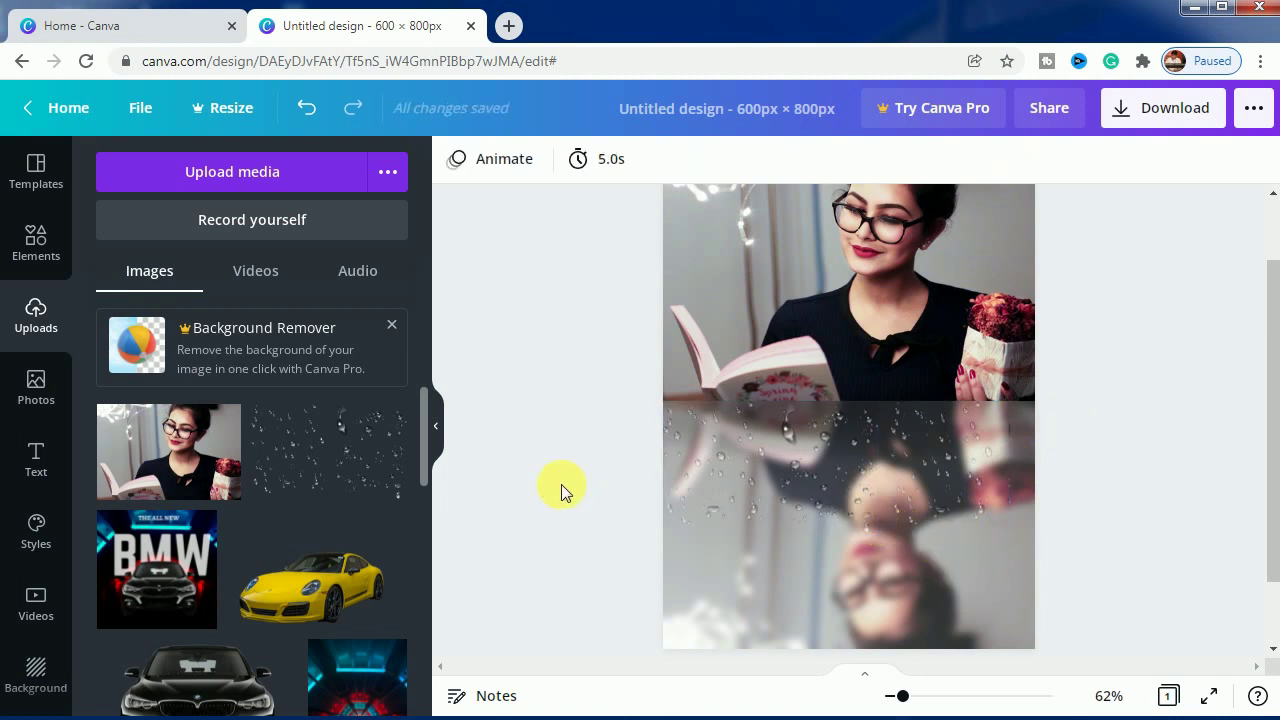
click(955, 478)
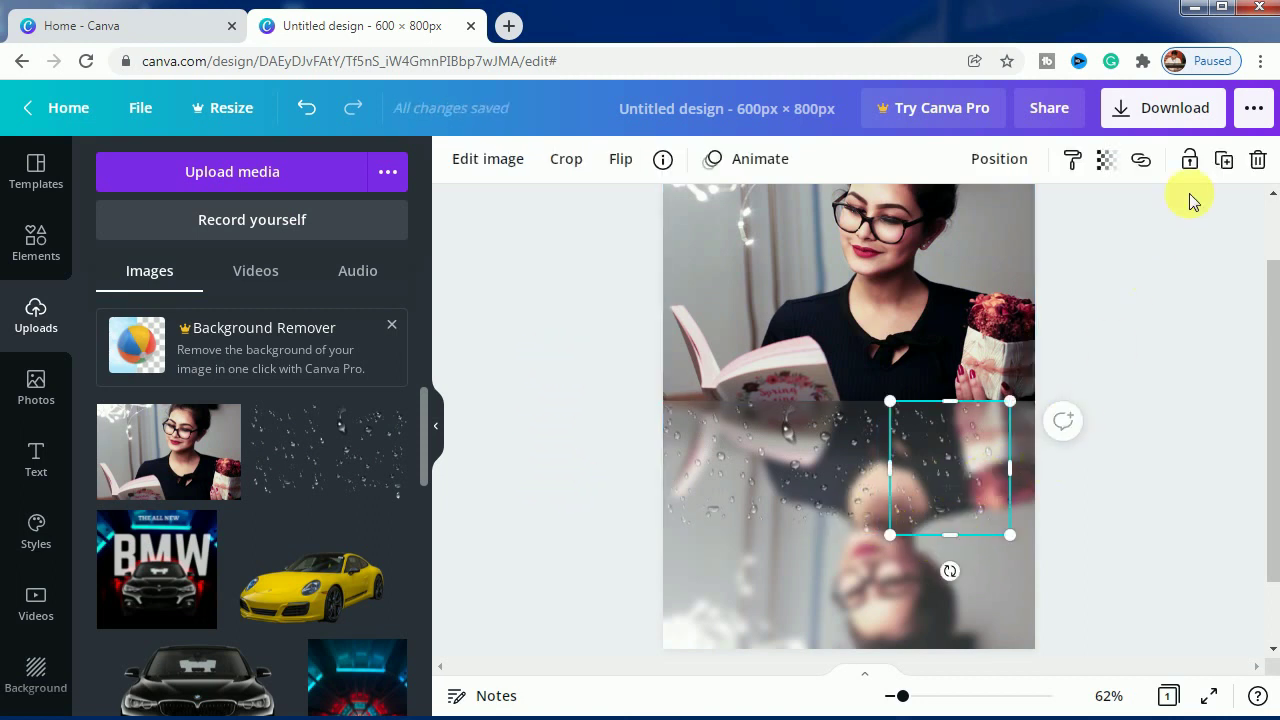
drag(980, 471, 1089, 474)
key(ctrl+z)
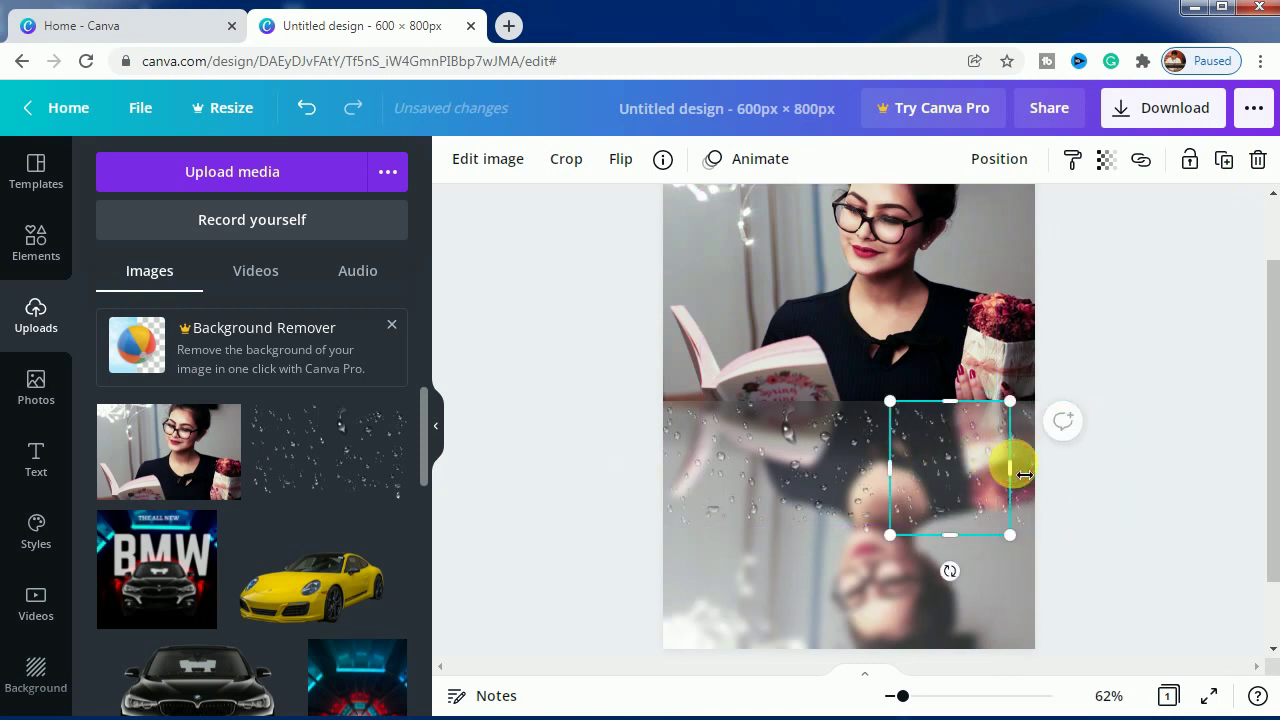
mouse_move(1006, 468)
mouse_down()
mouse_move(1019, 475)
mouse_move(998, 470)
mouse_up()
key(ctrl+z)
key(ctrl+z)
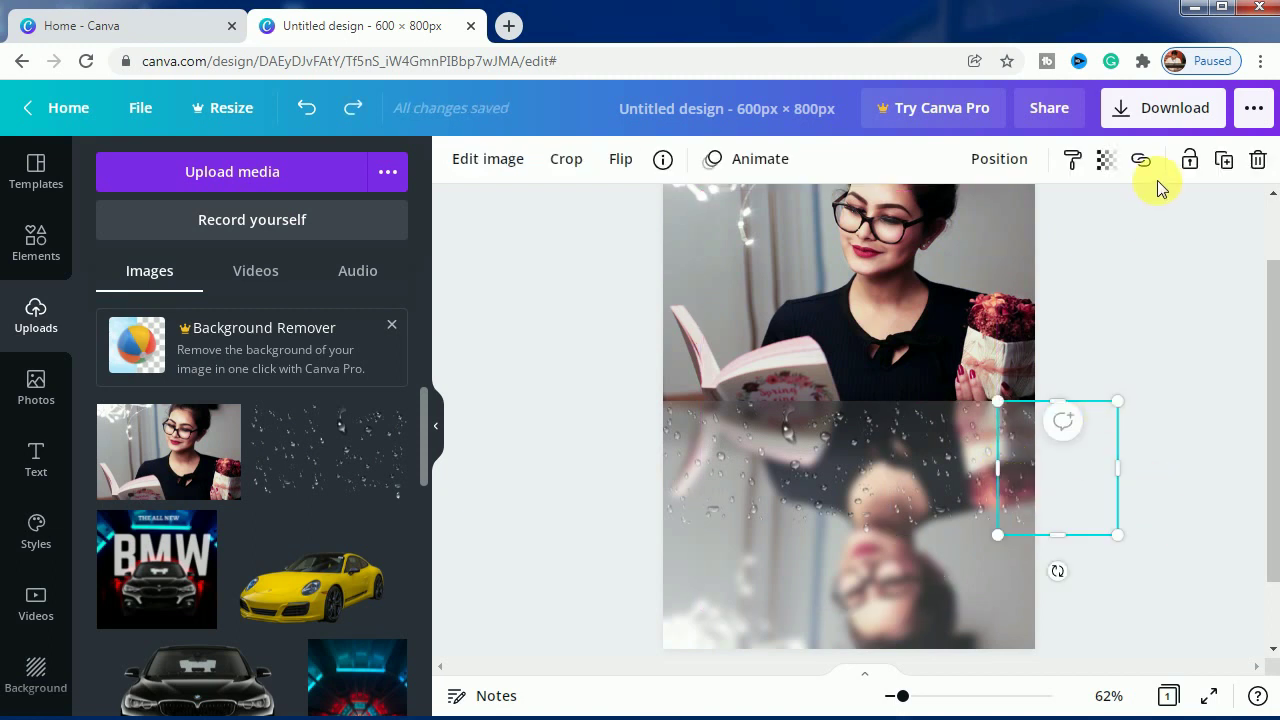
Make two copies of the droplet overlay and tile them across the lower reflection.
click(1224, 162)
drag(1057, 491, 918, 594)
click(1224, 160)
click(1135, 435)
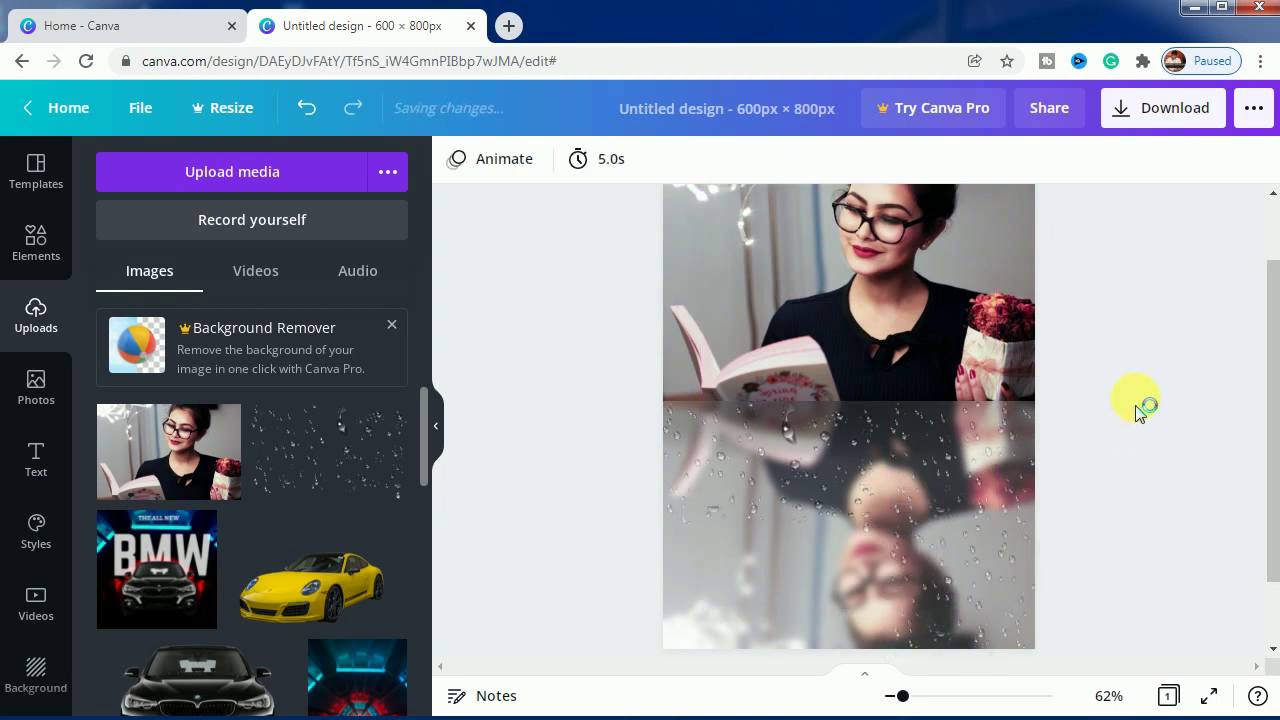
click(762, 490)
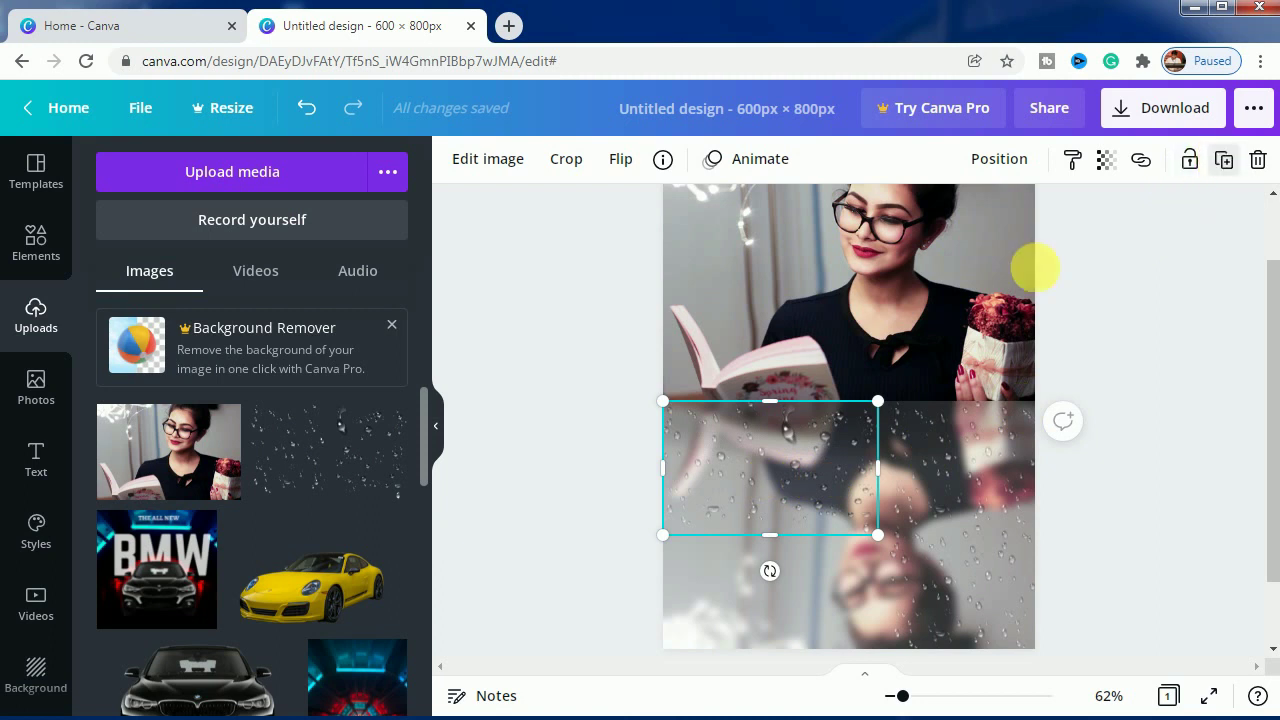
drag(738, 491, 814, 557)
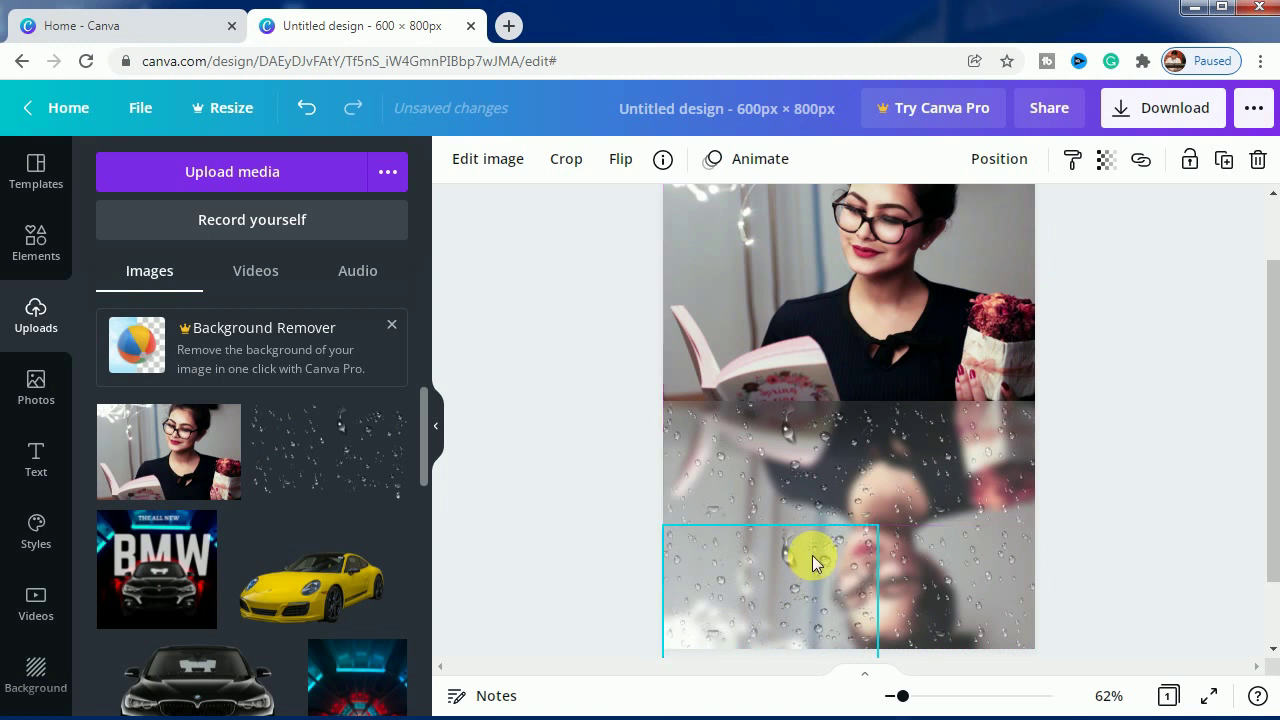
click(620, 158)
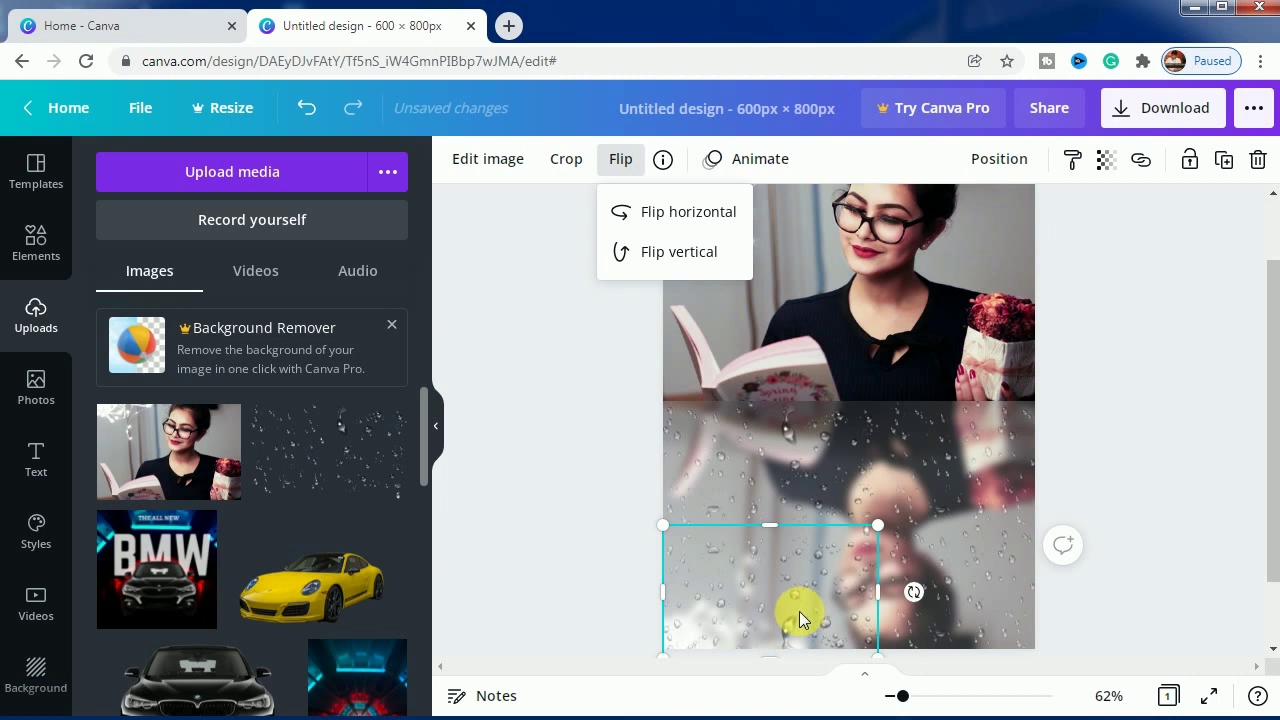
drag(799, 611, 810, 652)
click(620, 526)
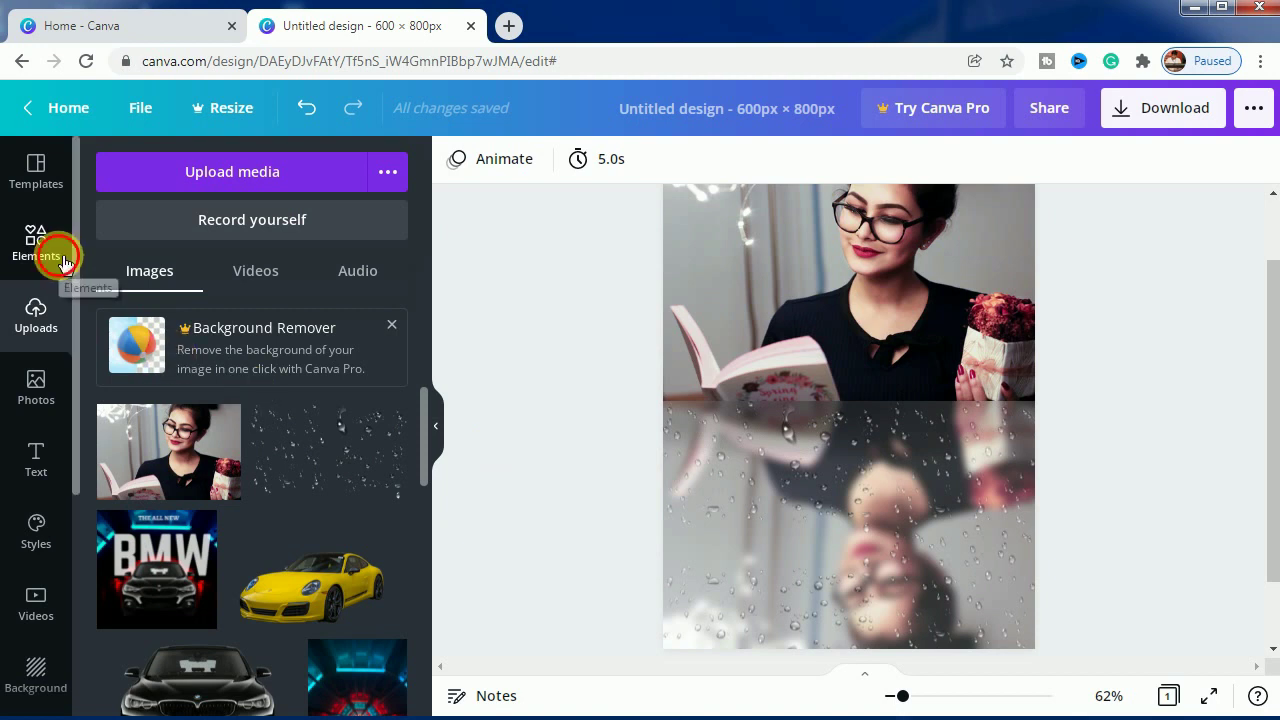
Search elements for 'gradient' and stretch the pink-blue gradient over the reflection.
click(36, 245)
click(286, 174)
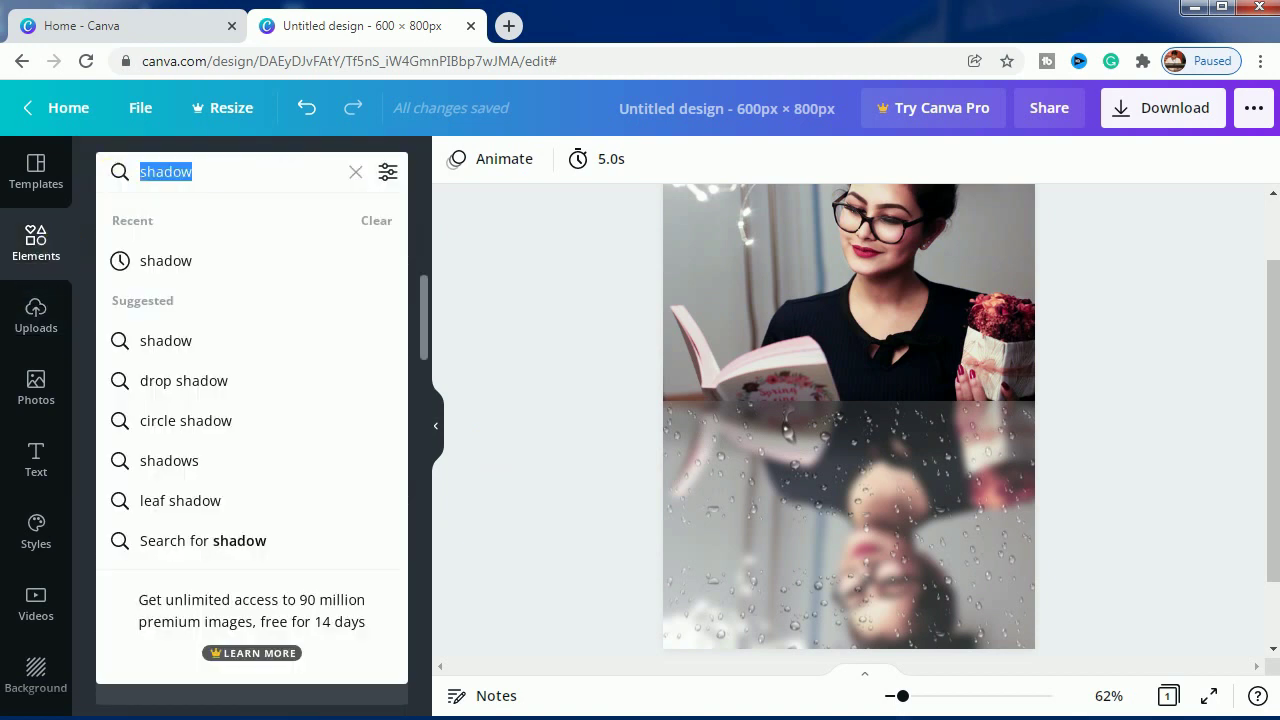
key(BackSpace)
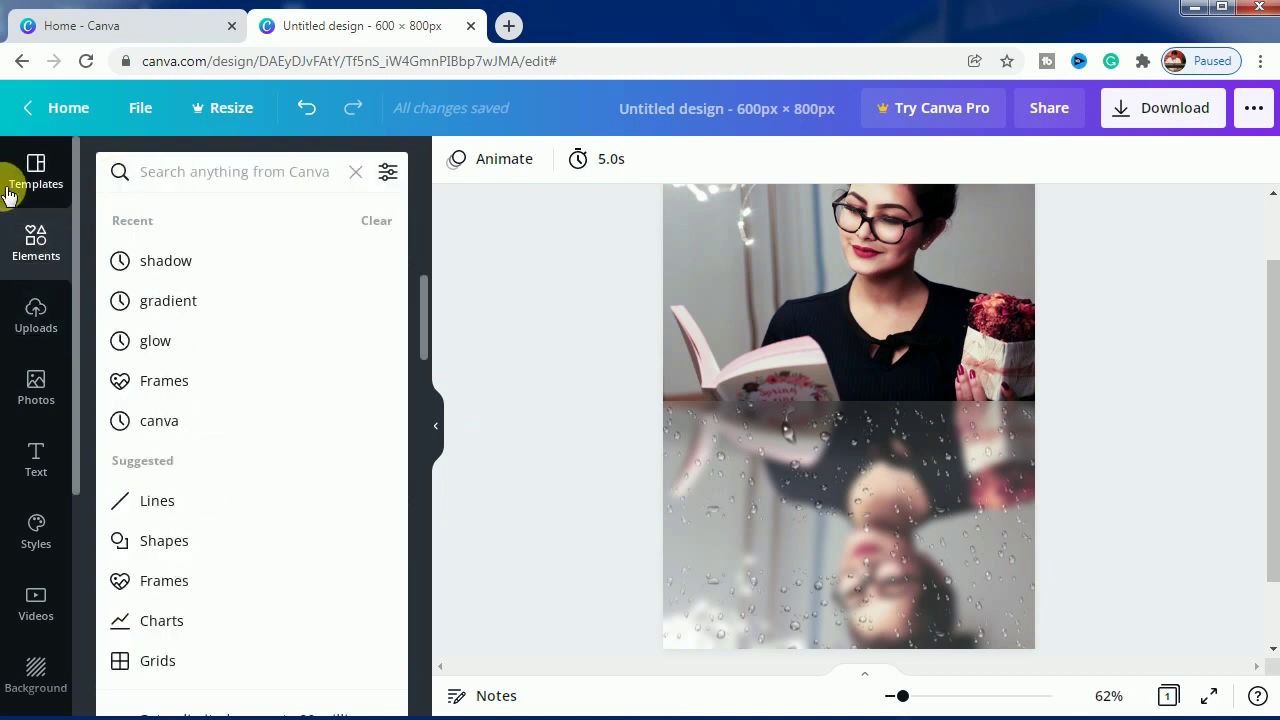
text(gradient)
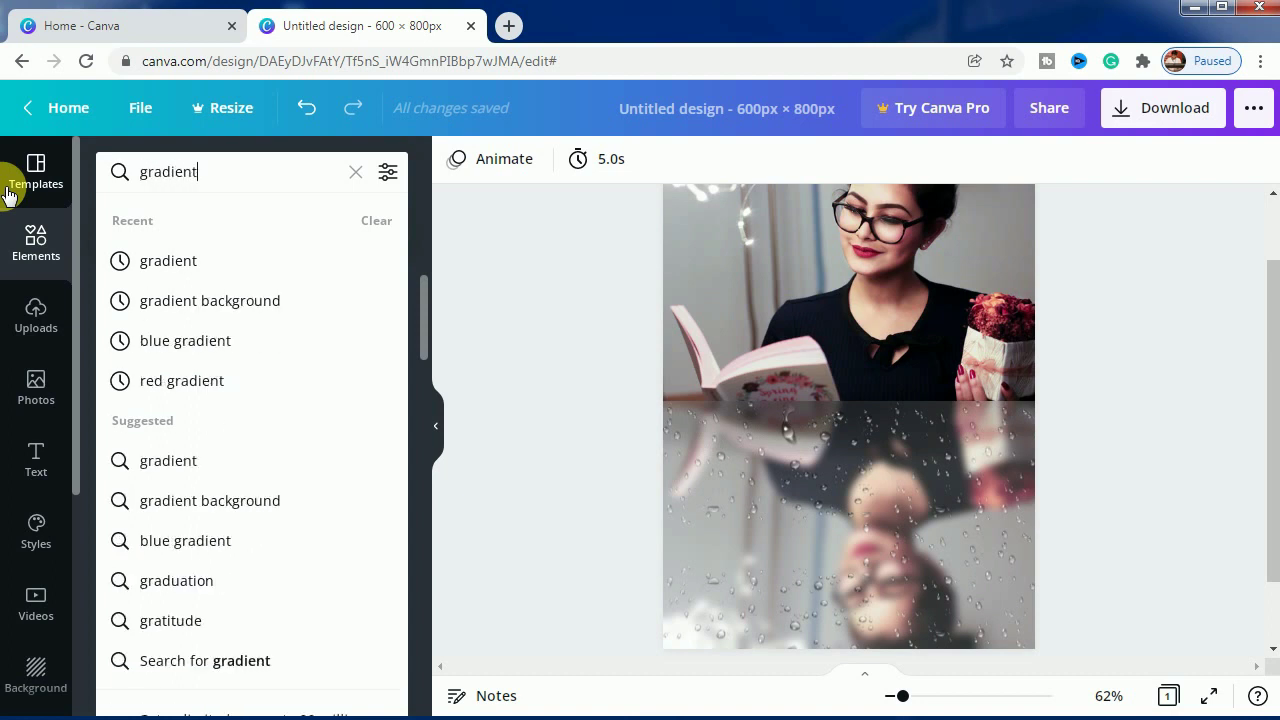
key(Return)
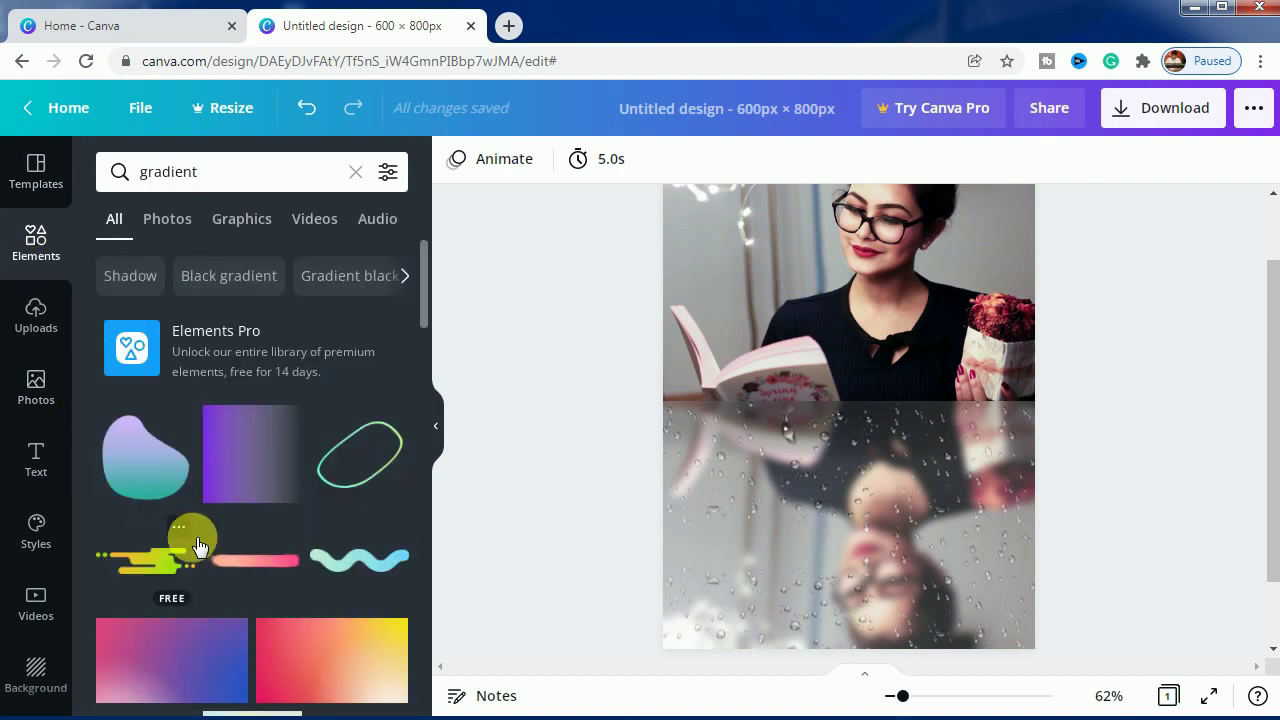
scroll(196, 560, down, 2)
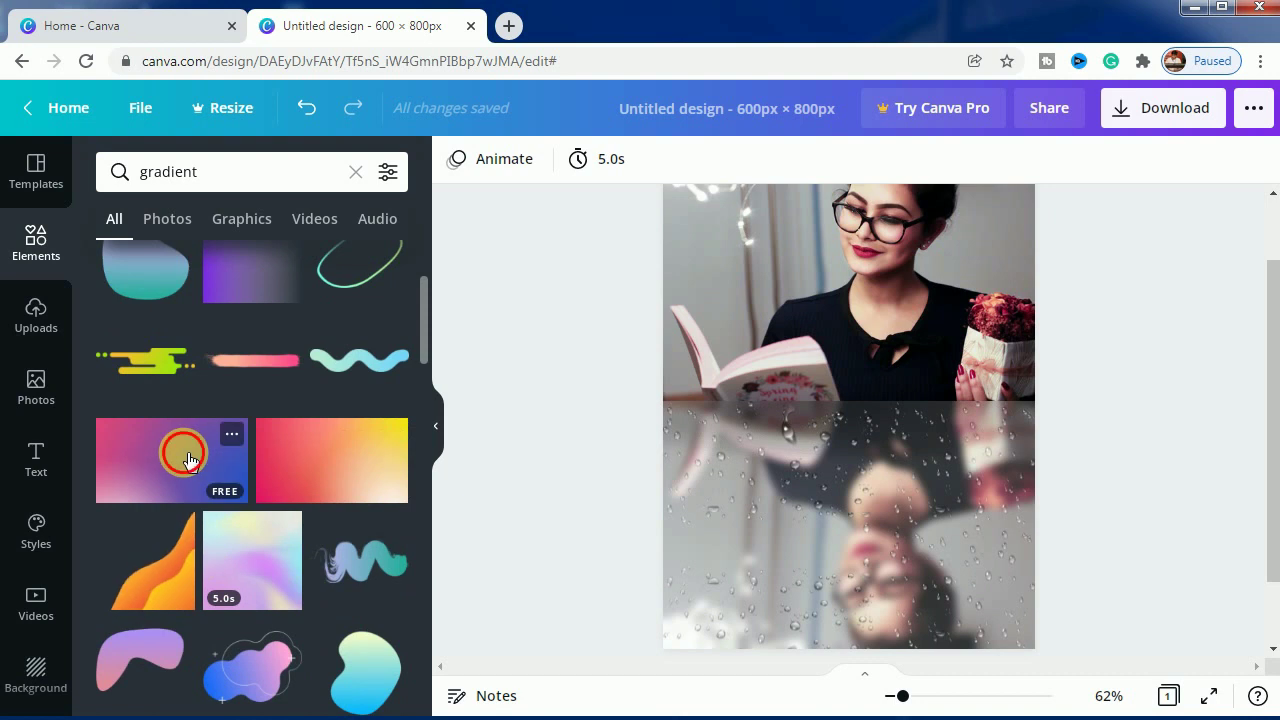
click(190, 460)
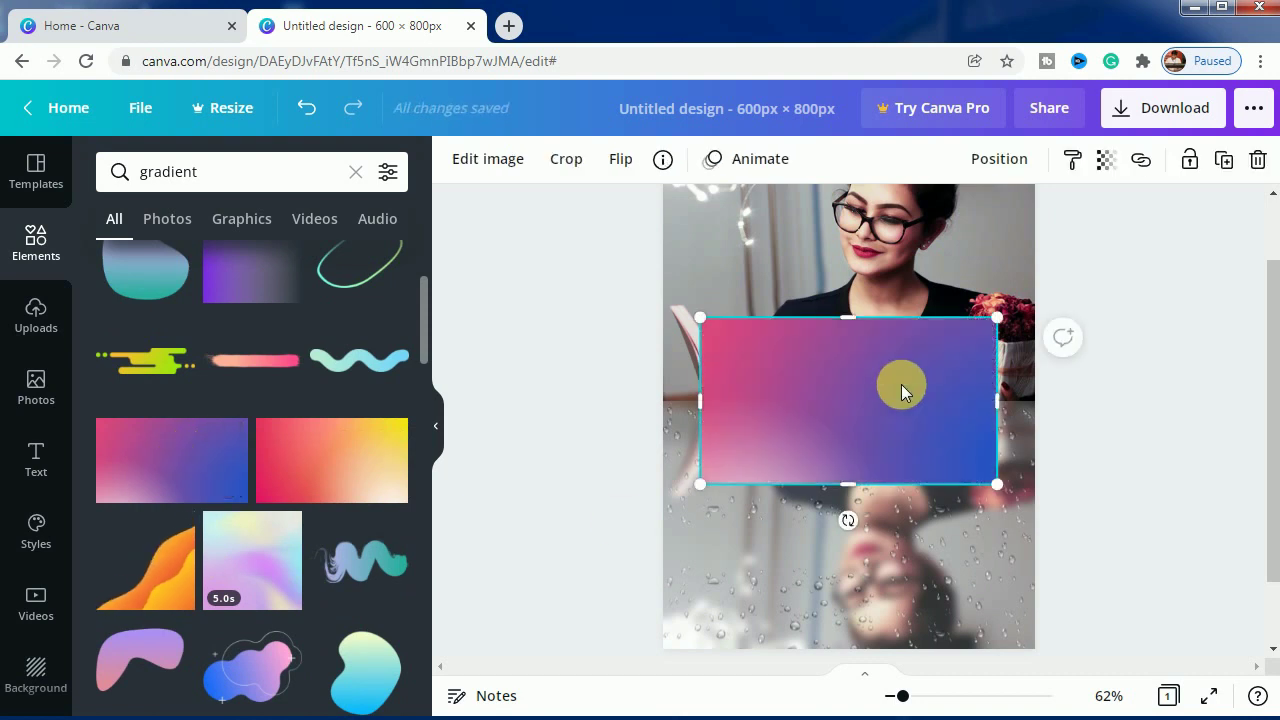
drag(901, 385, 863, 482)
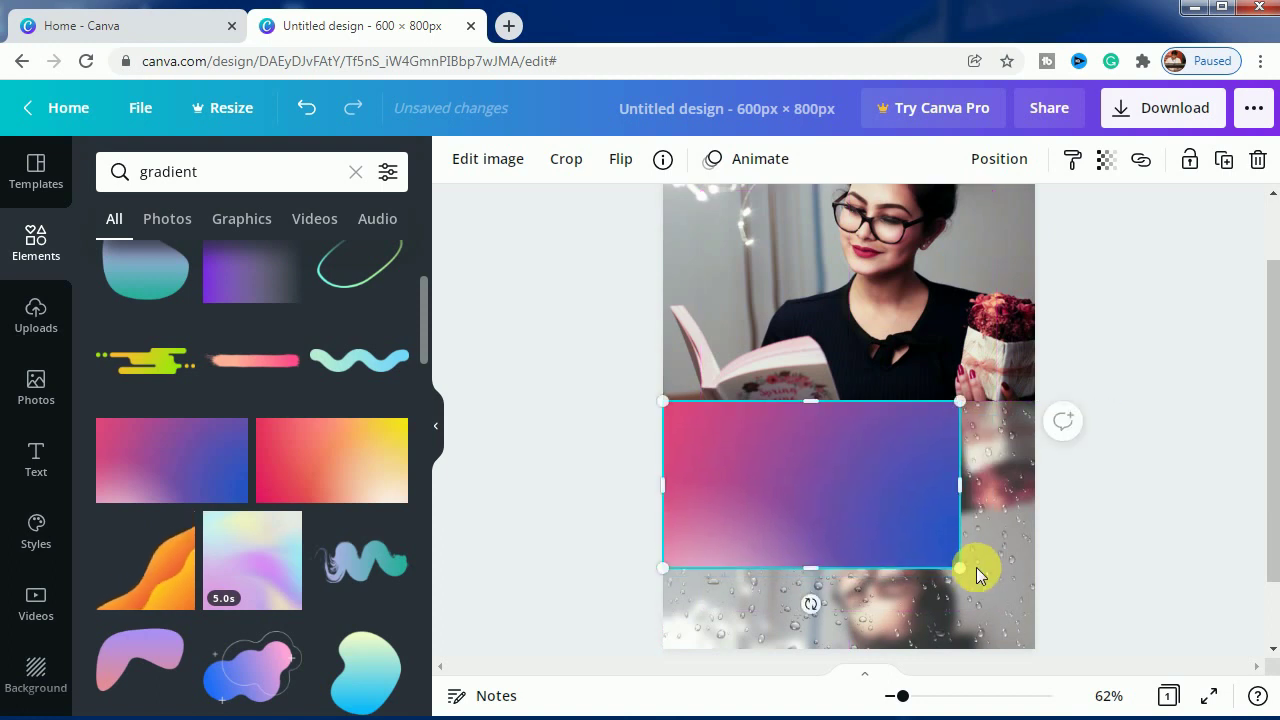
drag(964, 572, 1088, 684)
Set the gradient's transparency to about 25 so the droplets show through.
scroll(1136, 630, down, 1)
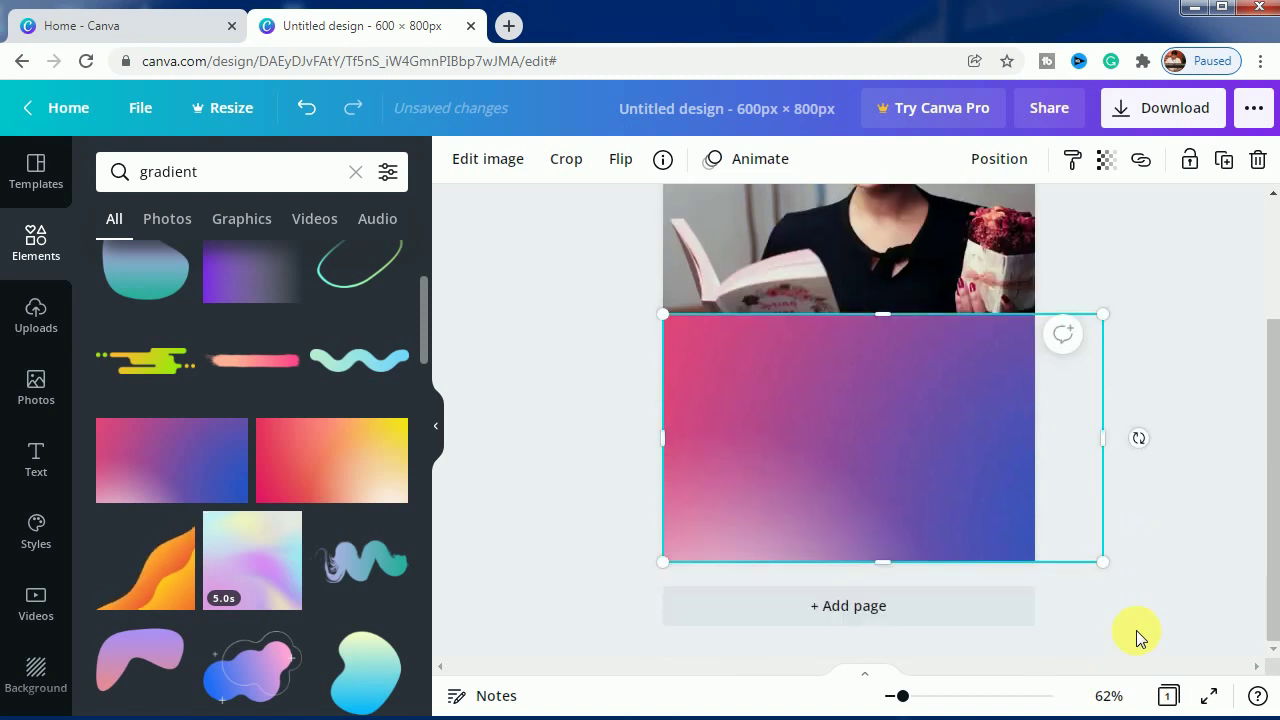
scroll(1136, 630, up, 1)
click(1153, 613)
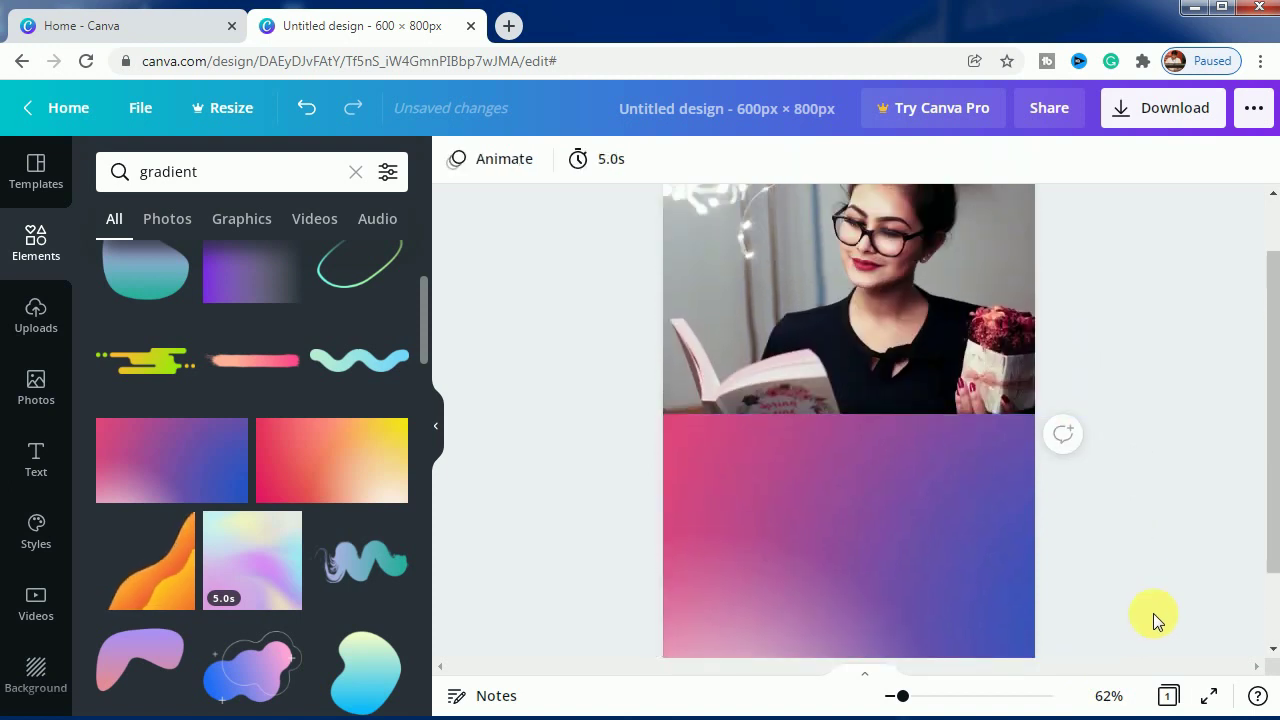
click(937, 551)
click(1103, 163)
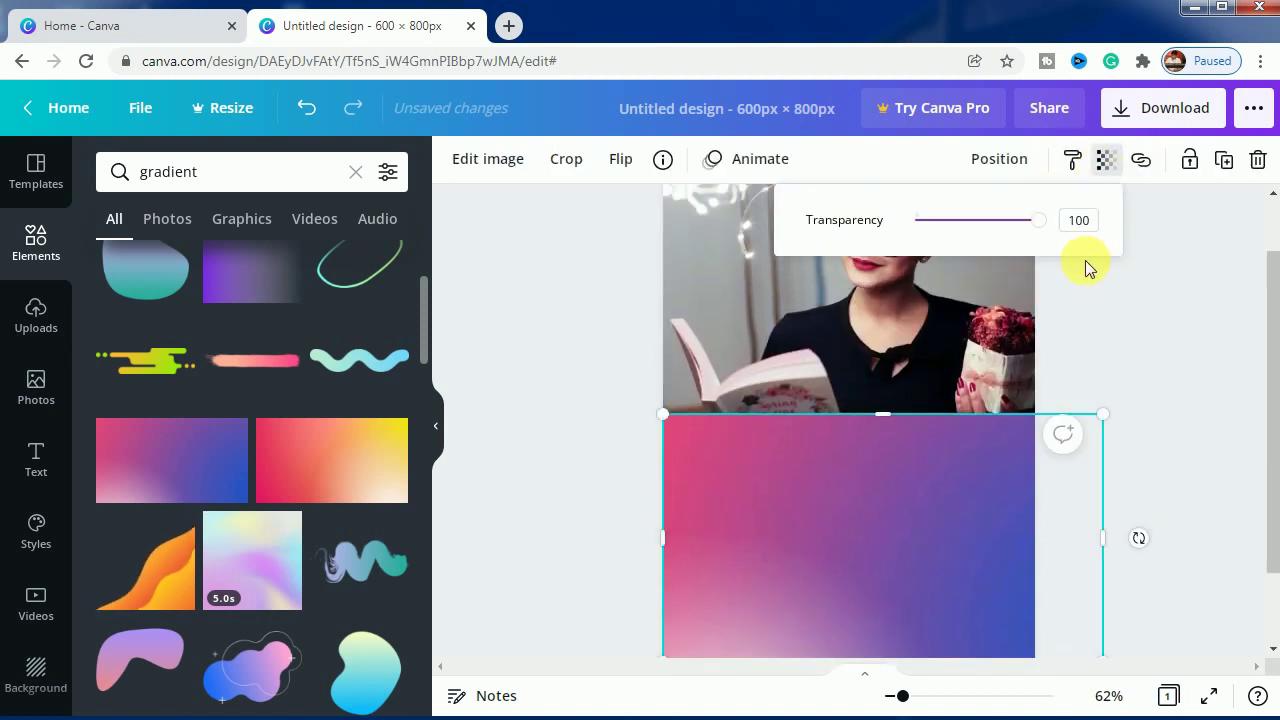
drag(1040, 221, 950, 229)
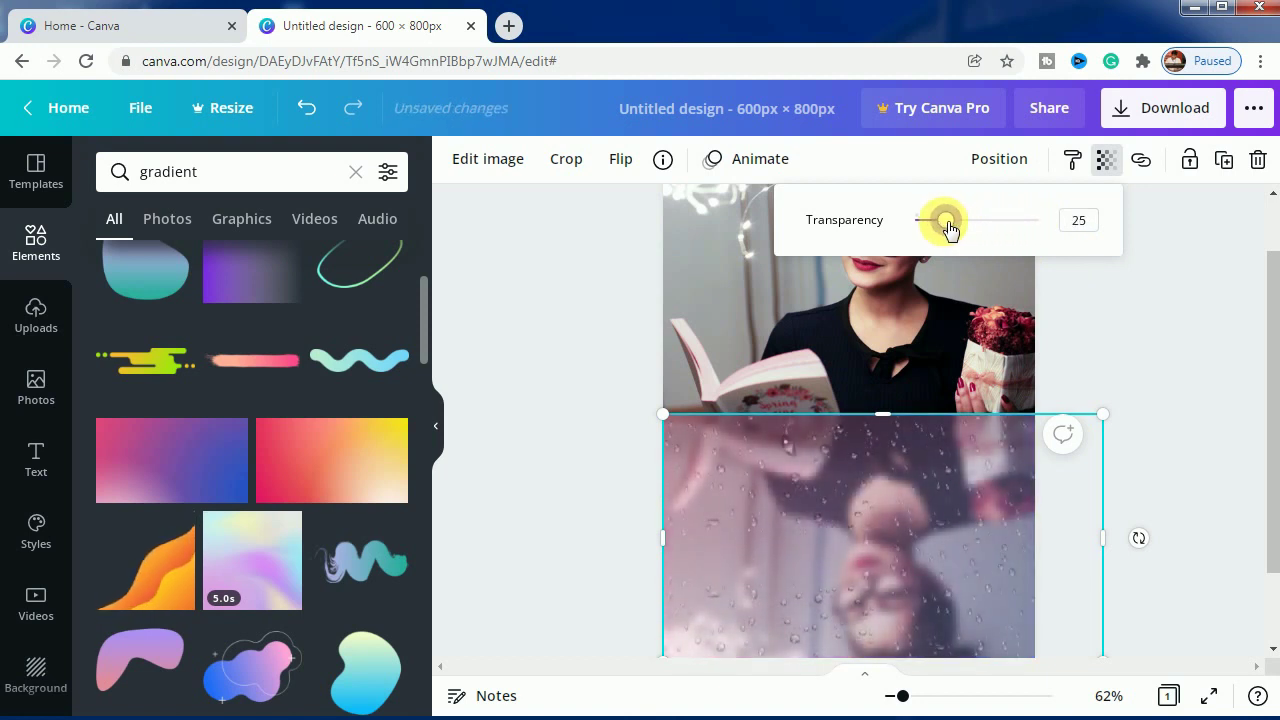
click(1175, 411)
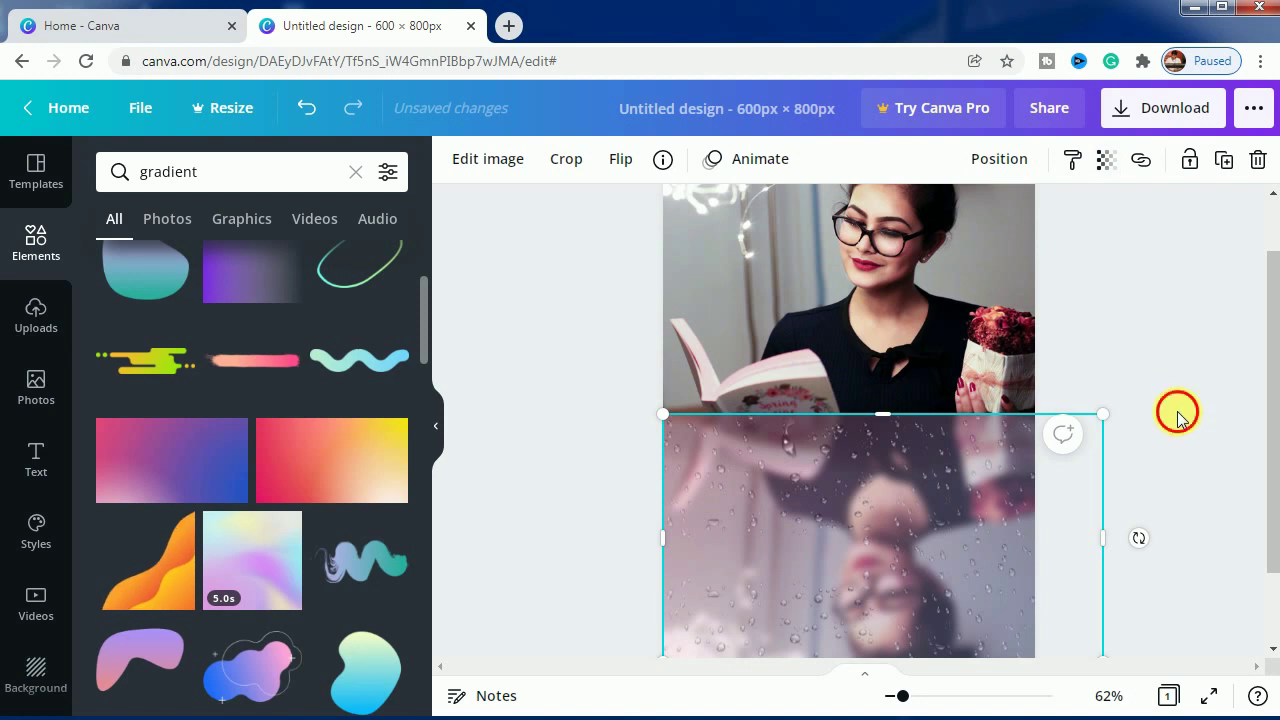
Zoom out to 42% to see the whole page, then show the uploaded images again.
scroll(1177, 413, down, 2)
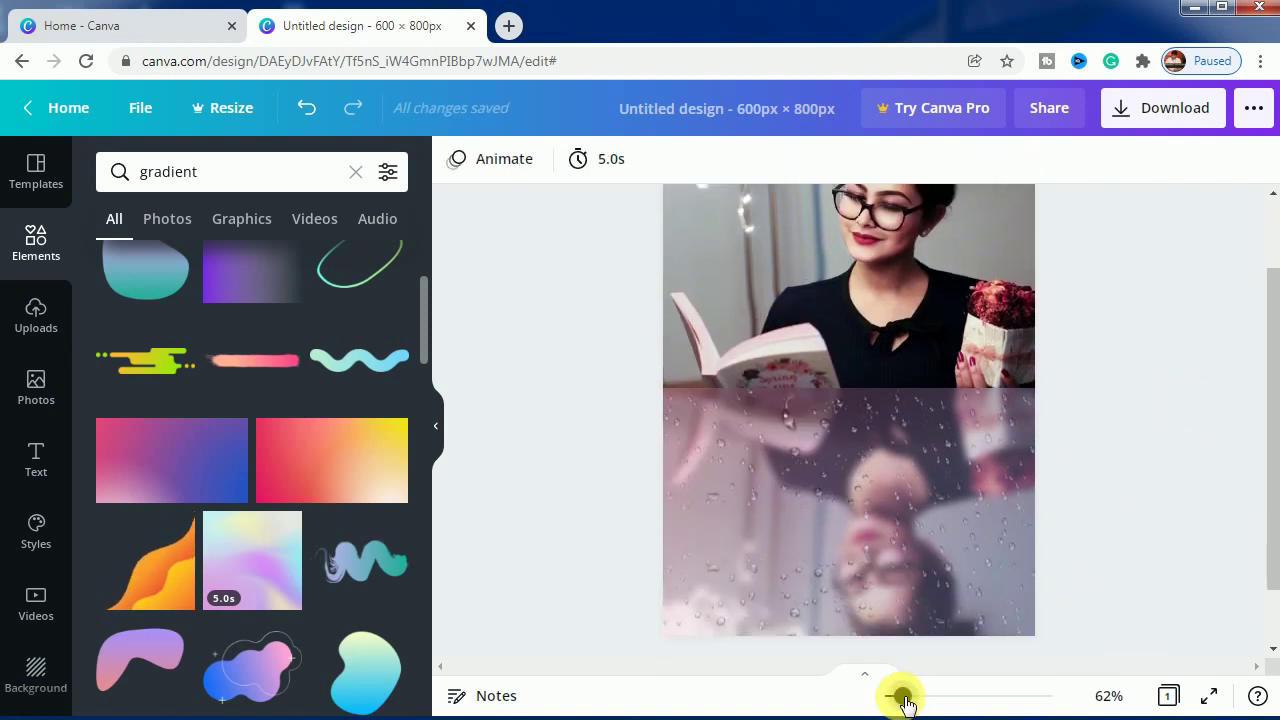
drag(903, 697, 895, 697)
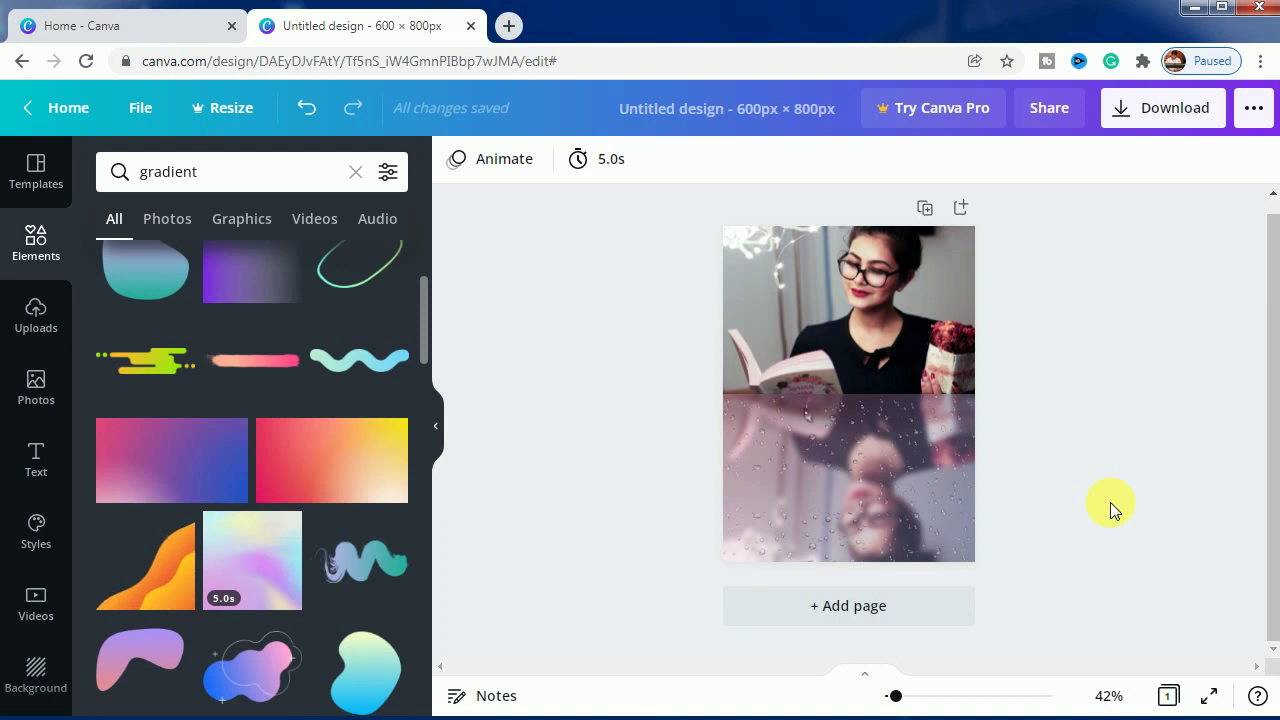
click(36, 317)
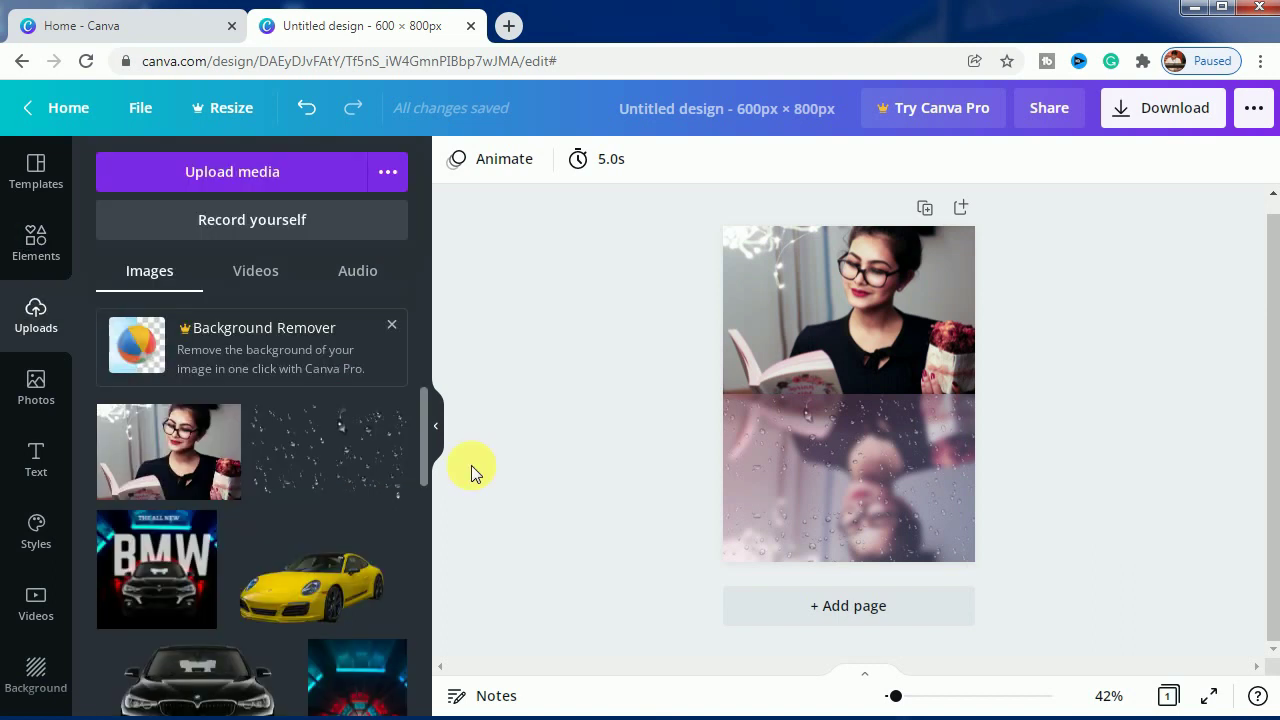